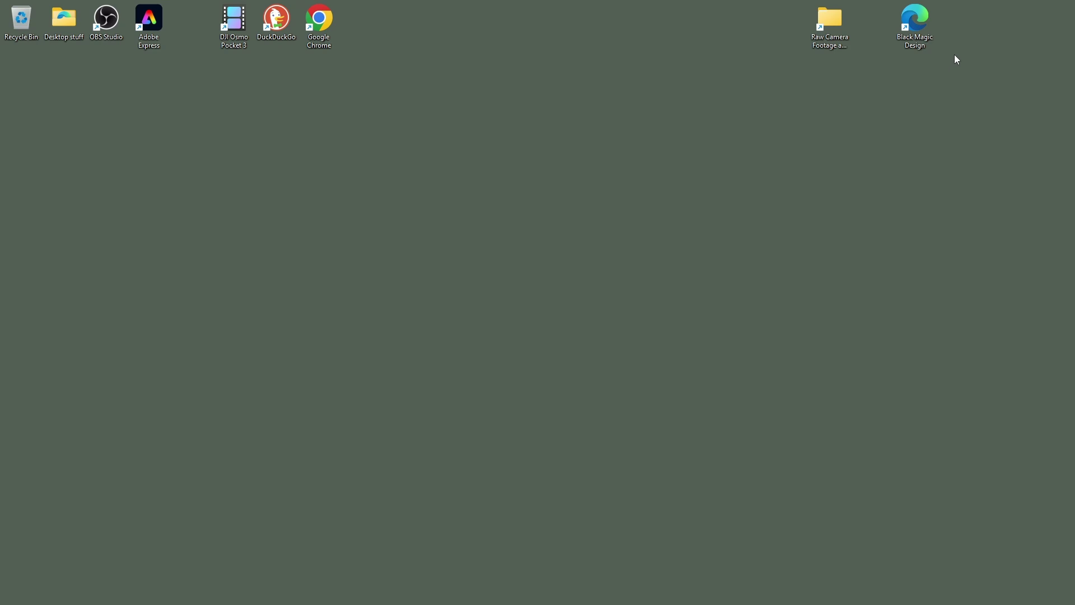
# - Open the DaVinci Resolve Studio web page and scroll down to its free download and $295 buy options
pyautogui.doubleClick(916, 25)
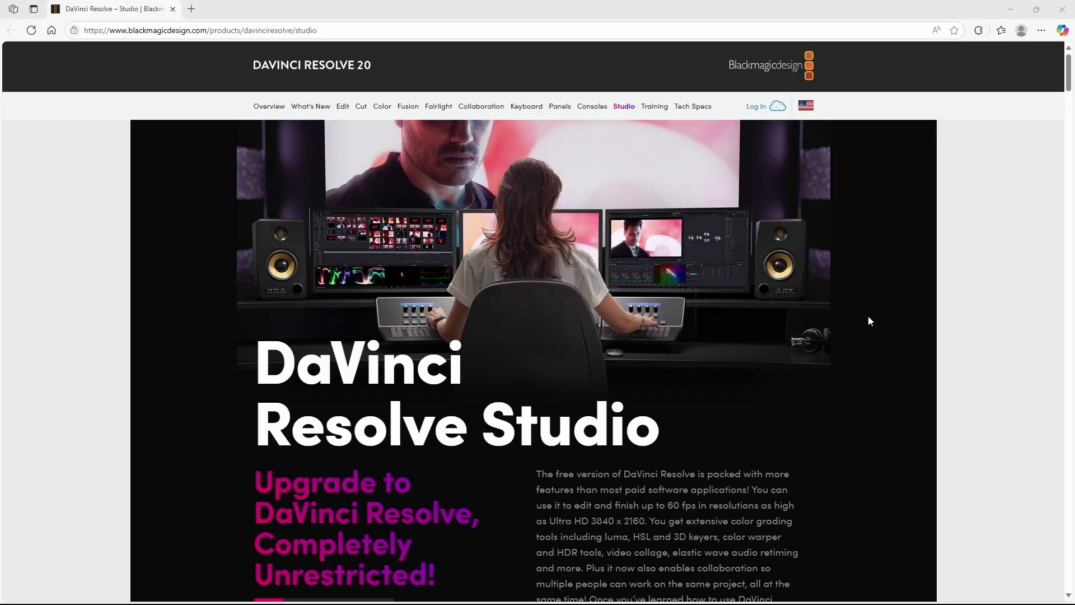
pyautogui.scroll(-5, 868, 324)
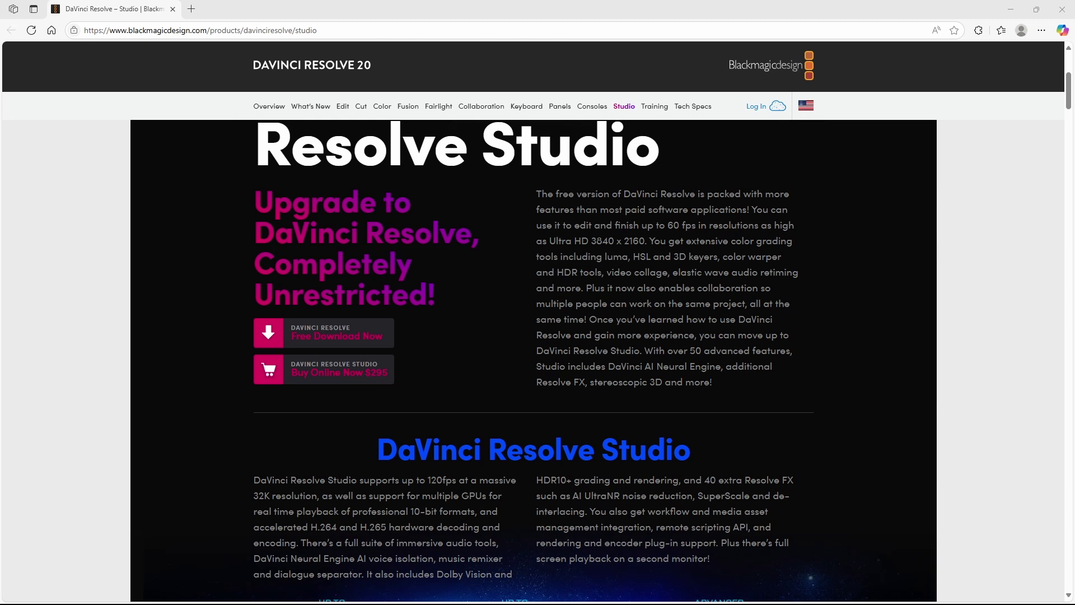
# - Request the free DaVinci Resolve 20 download for Windows x86
pyautogui.click(452, 335)
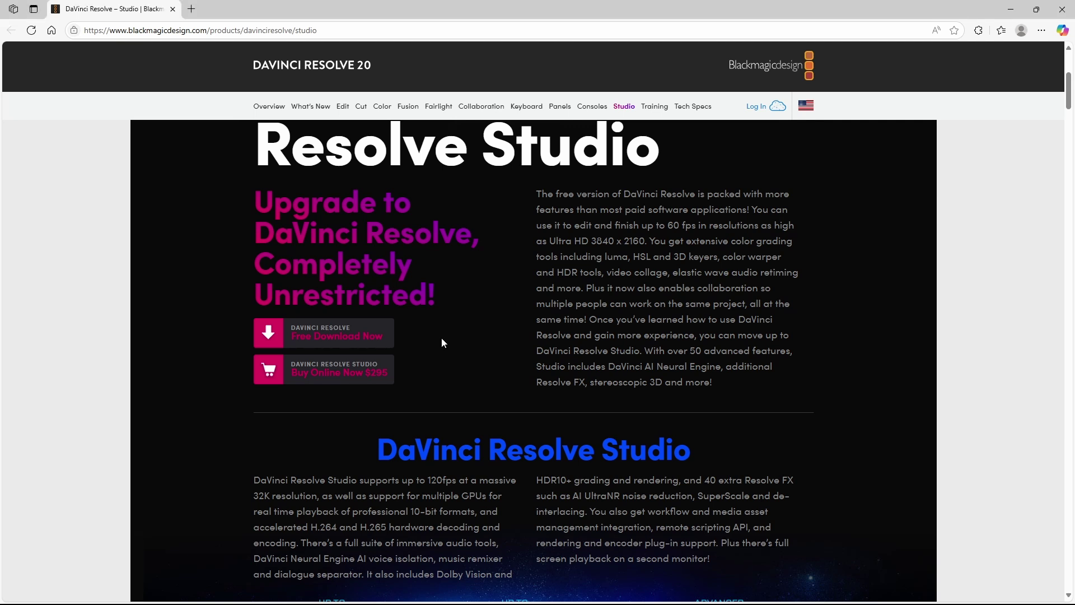
pyautogui.click(361, 343)
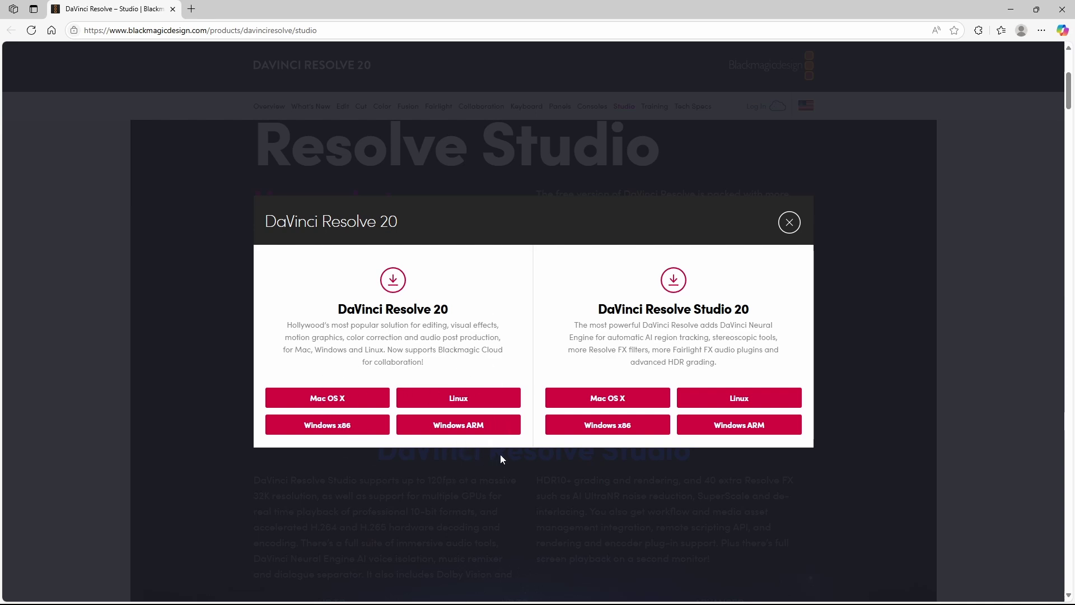
pyautogui.click(332, 426)
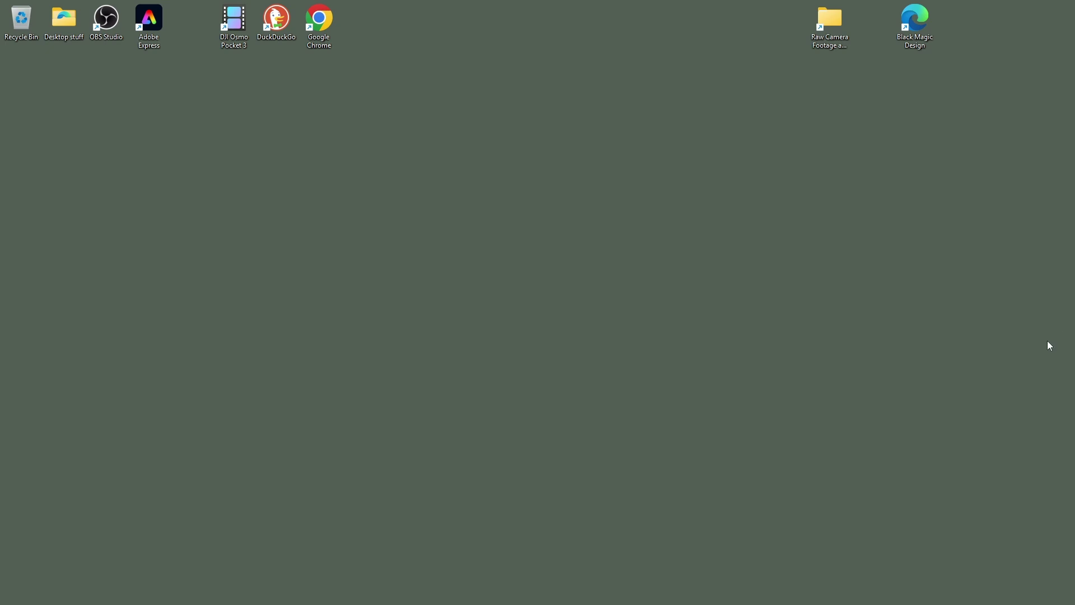
# - Open the Raw Camera Footage and Media folder to check the clips
pyautogui.click(838, 54)
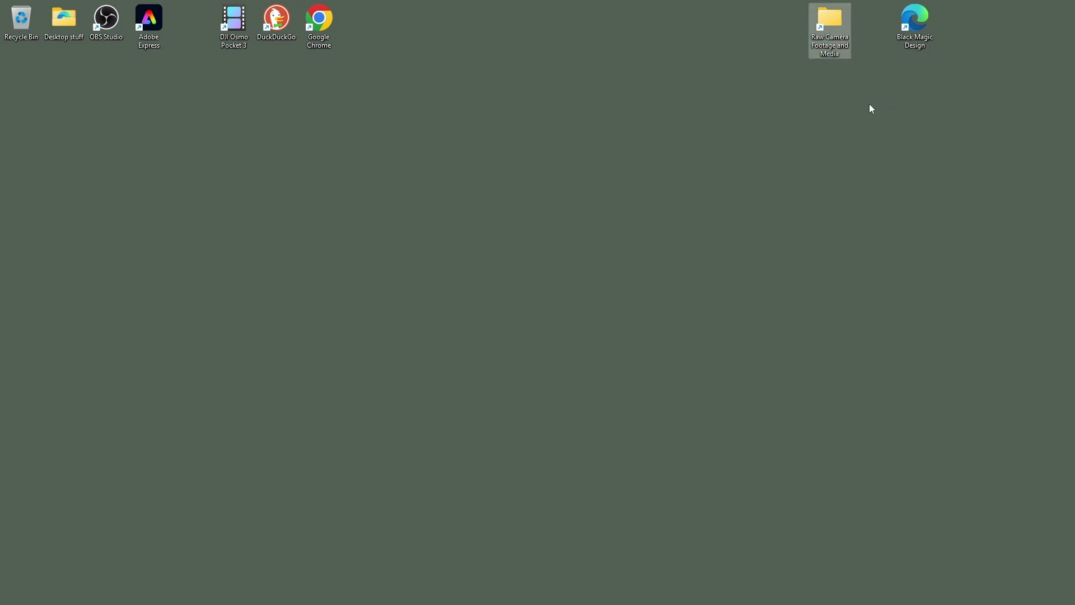
pyautogui.doubleClick(831, 19)
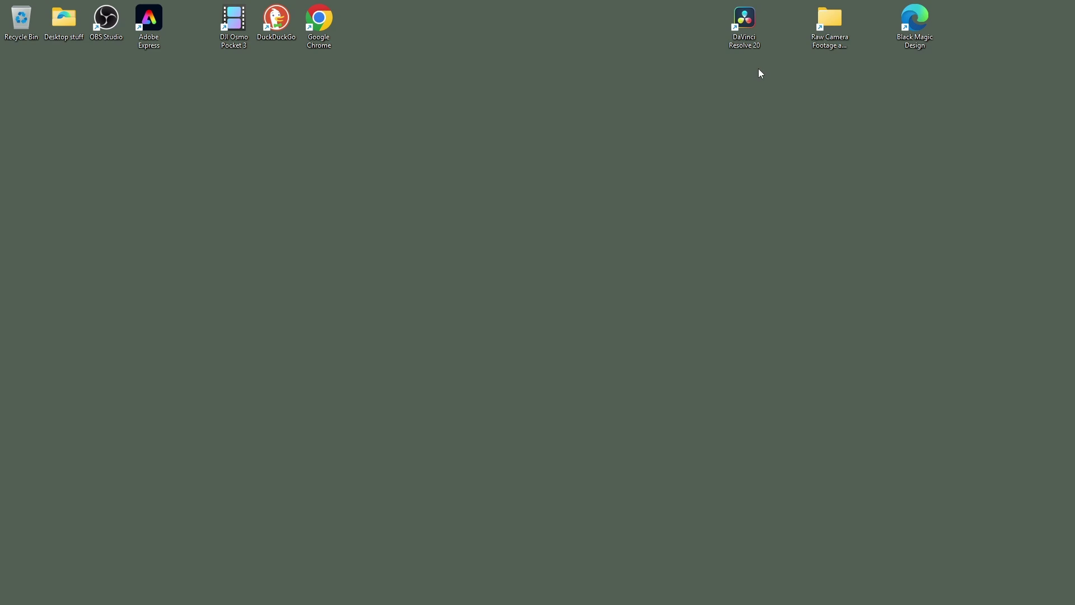
# - Launch DaVinci Resolve 20 and start a new project, typing the name 'Clumber Park Chape'
pyautogui.doubleClick(747, 25)
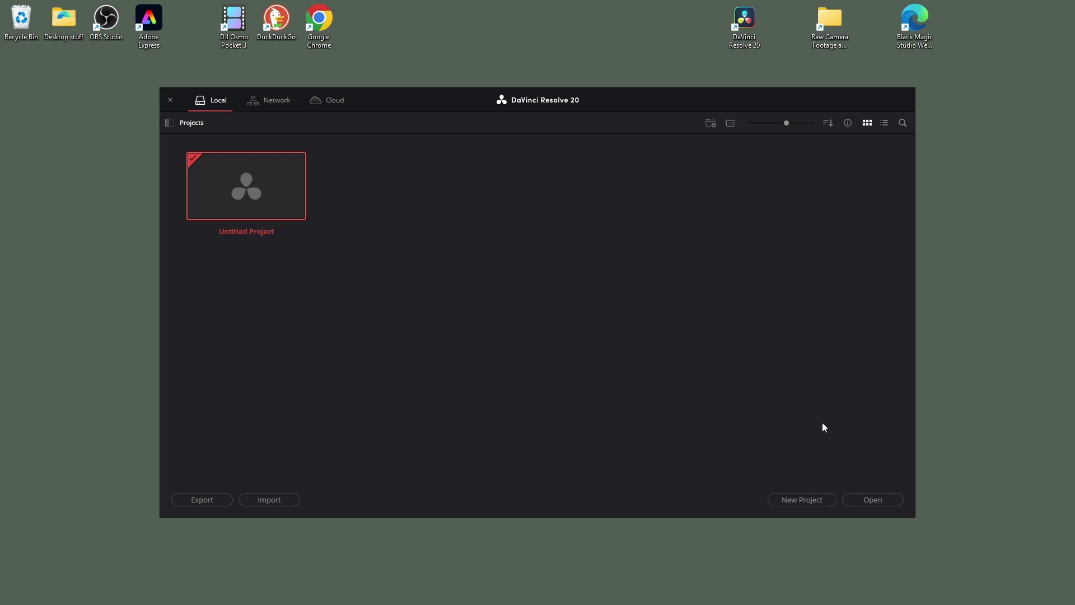
pyautogui.click(807, 501)
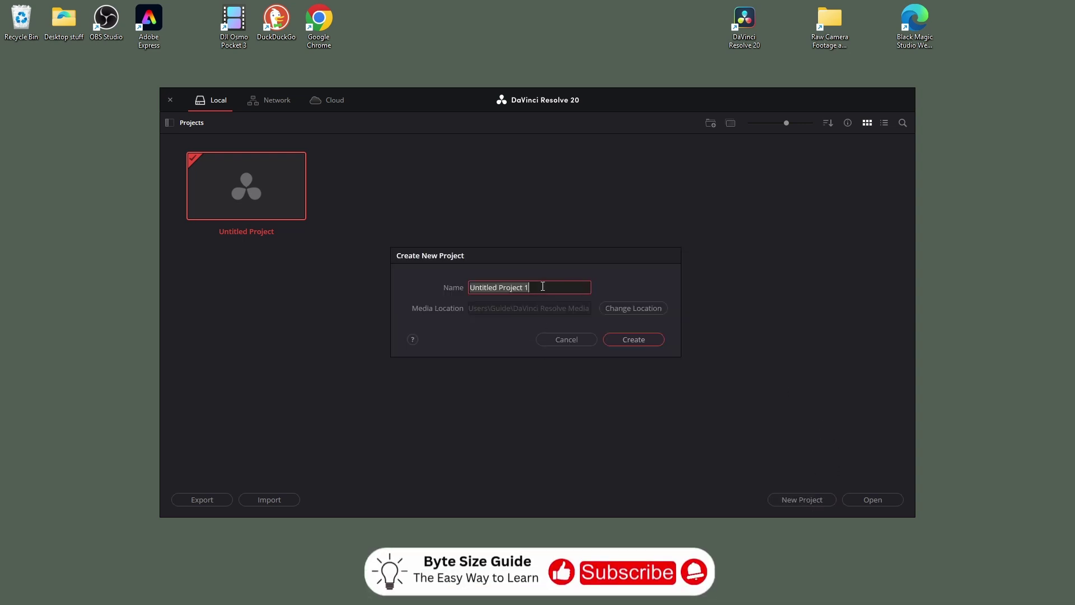
pyautogui.write('Clumber')
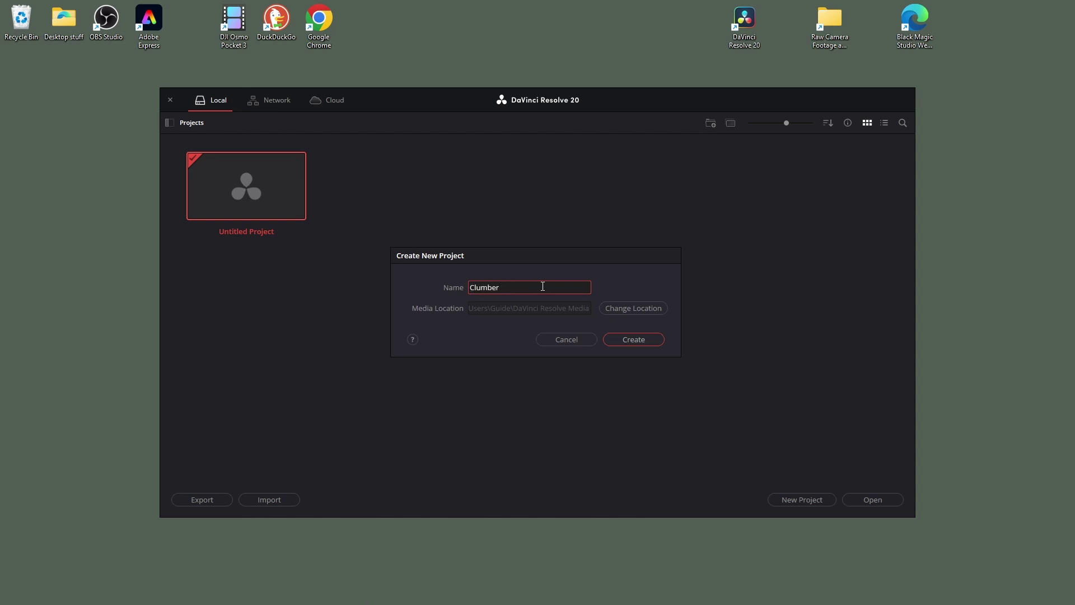
pyautogui.write(' Park Chapel 1')
# - Confirm creation of the Clumber Park Chapel 1 project, opening it with an empty media pool
pyautogui.click(641, 339)
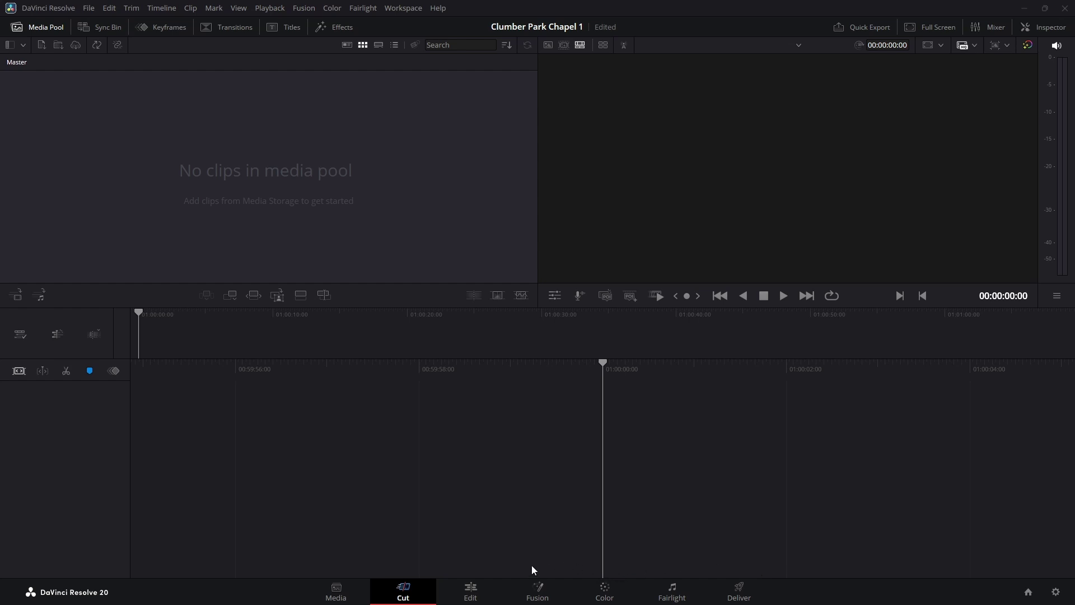
# - Switch from the Media page to the Edit page
pyautogui.click(348, 589)
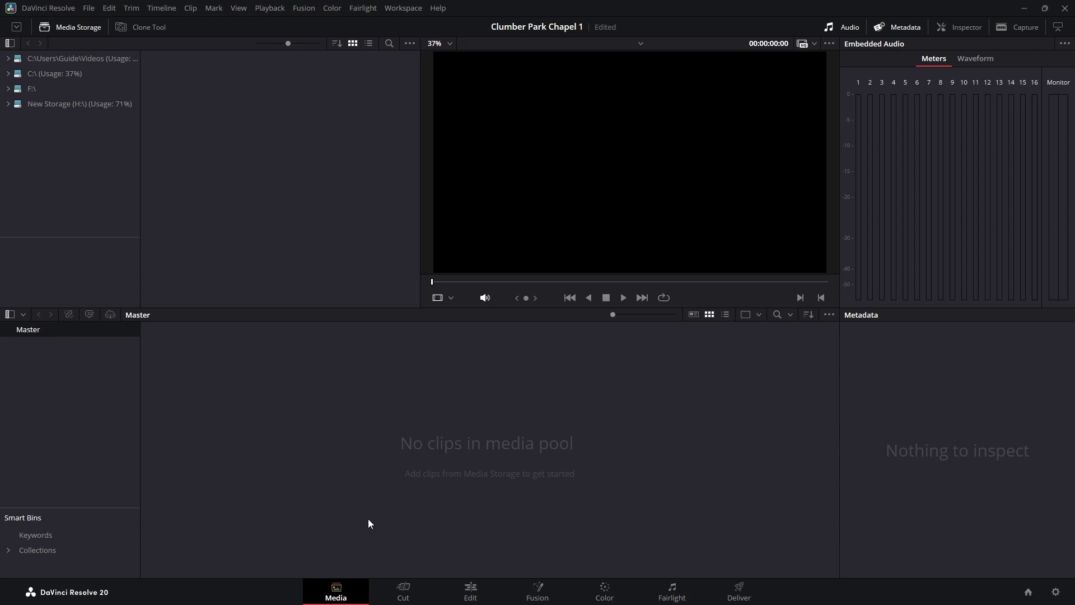
pyautogui.click(482, 586)
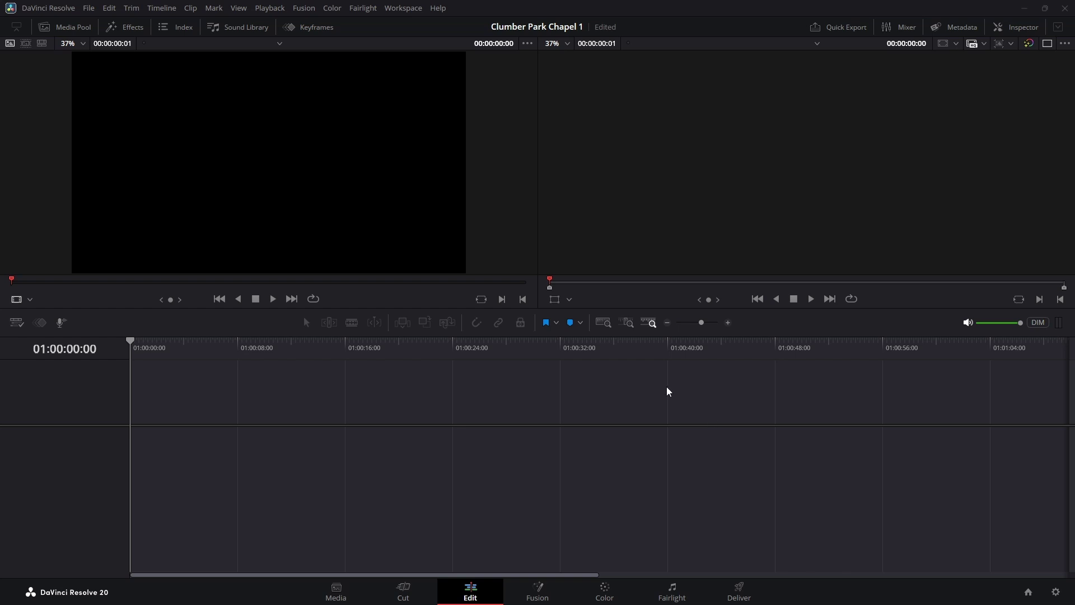
# - Open Project Settings from the File menu to view the timeline format
pyautogui.click(88, 8)
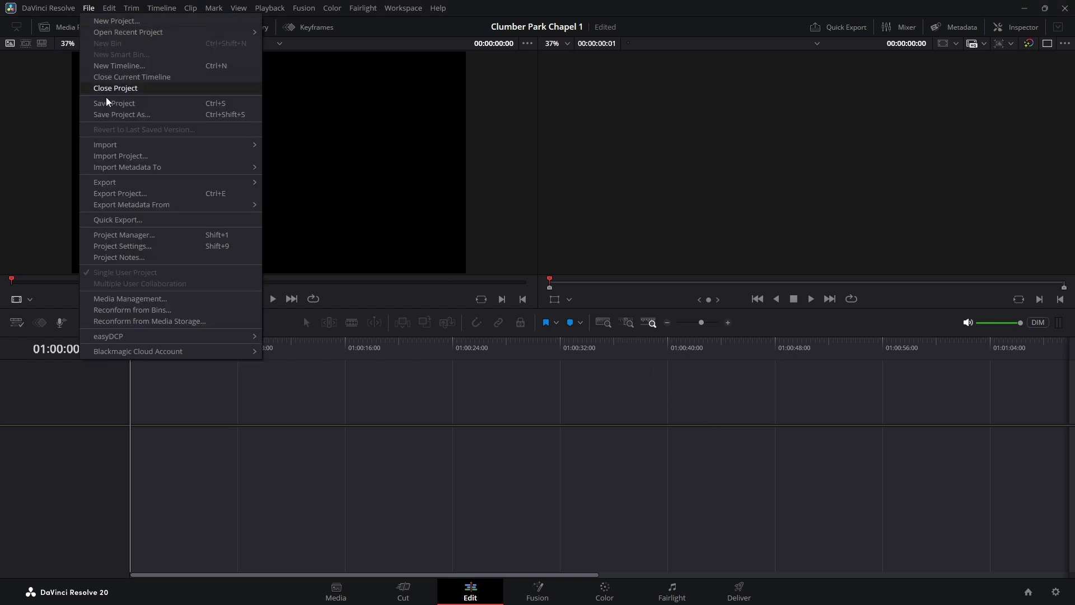
pyautogui.click(118, 247)
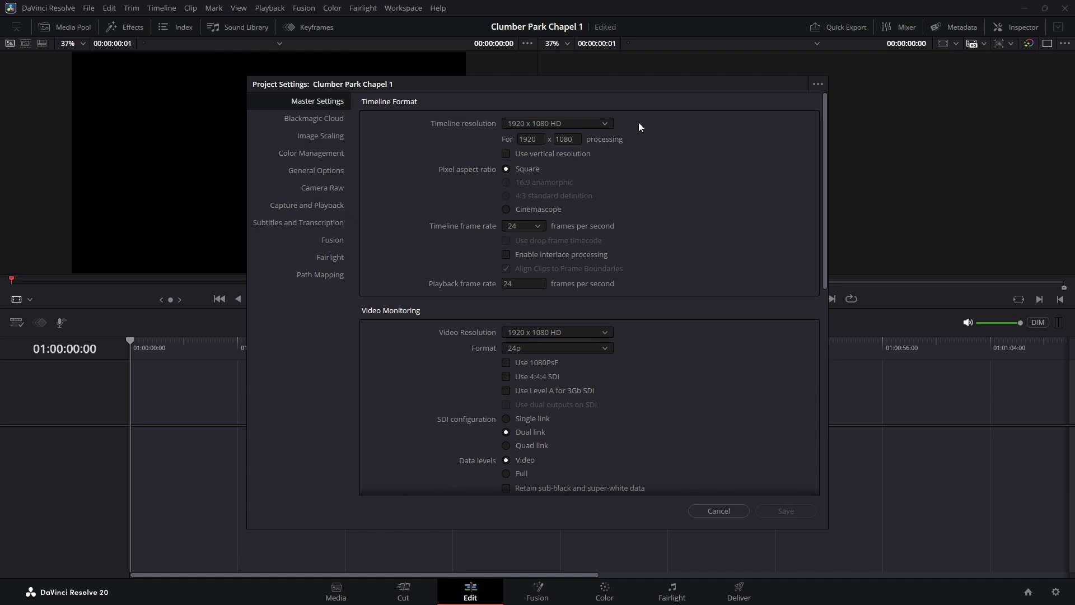
# - Set the timeline resolution to 3840 x 2160 Ultra HD and frame rate to 50 fps
pyautogui.click(608, 123)
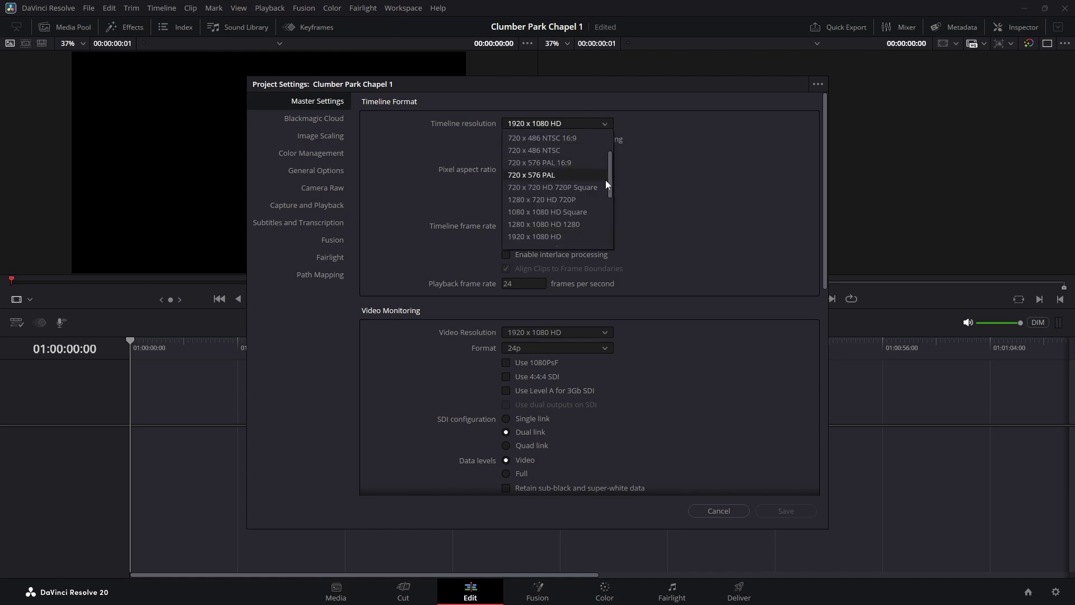
pyautogui.moveTo(610, 187); pyautogui.dragTo(614, 203)
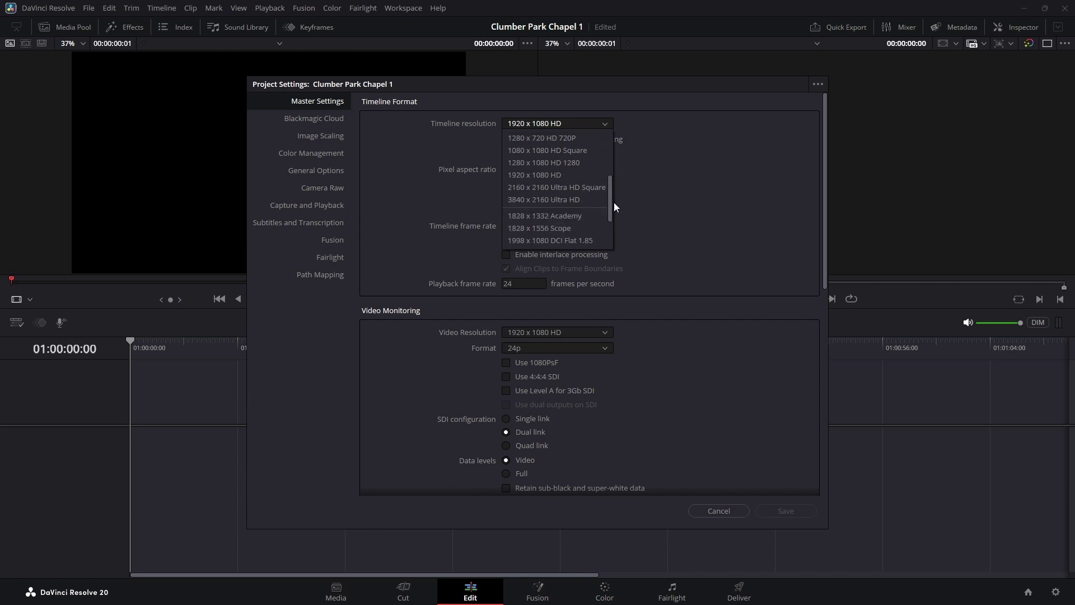
pyautogui.click(584, 200)
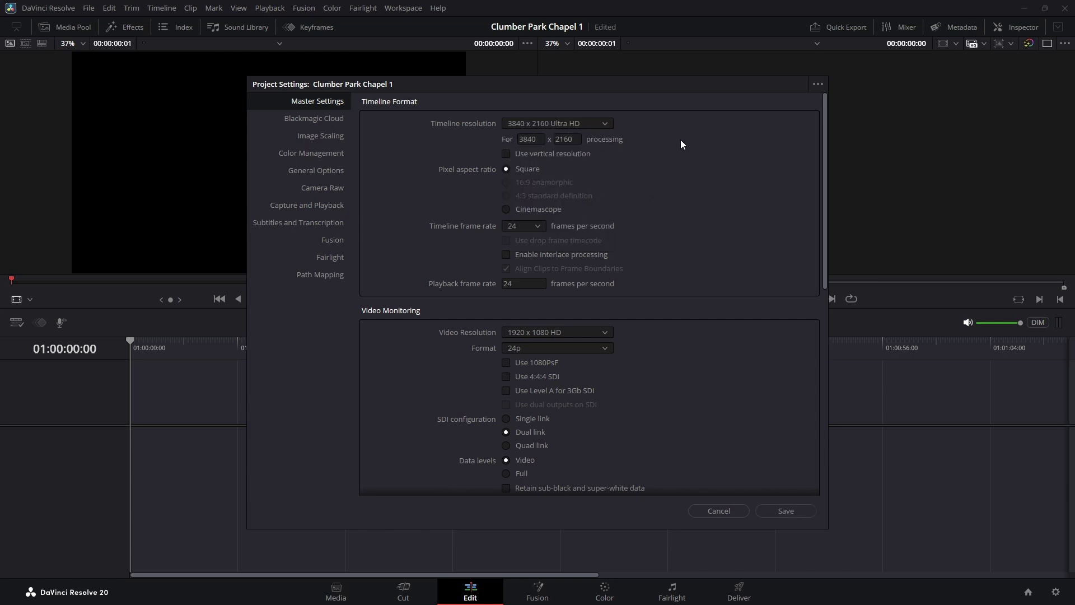
pyautogui.click(538, 227)
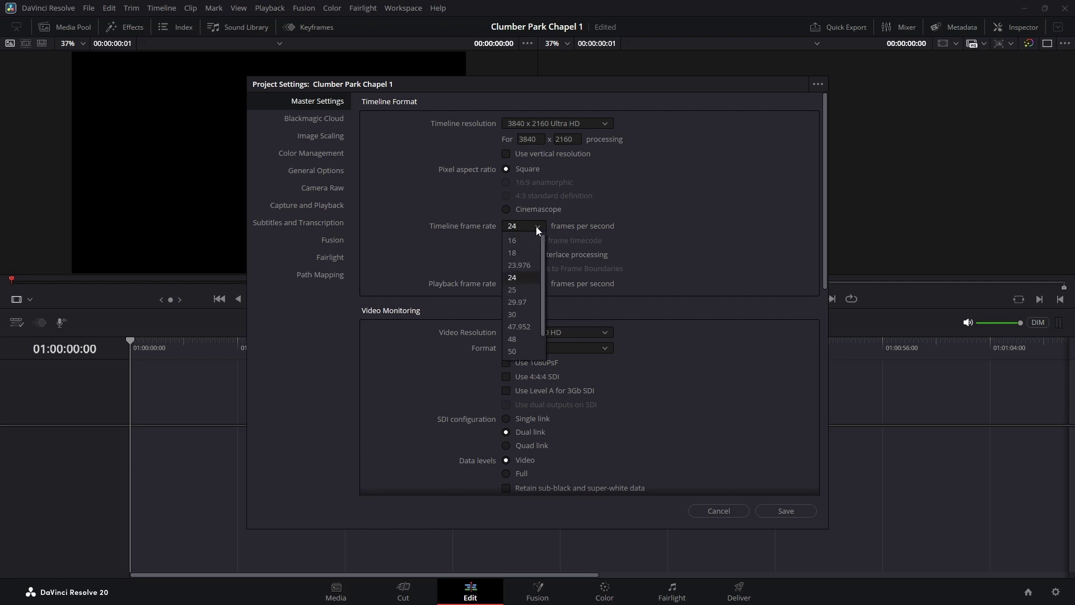
pyautogui.click(526, 352)
# - Set the video monitoring resolution to 3840 x 2160 Ultra HD
pyautogui.scroll(-1, 663, 237)
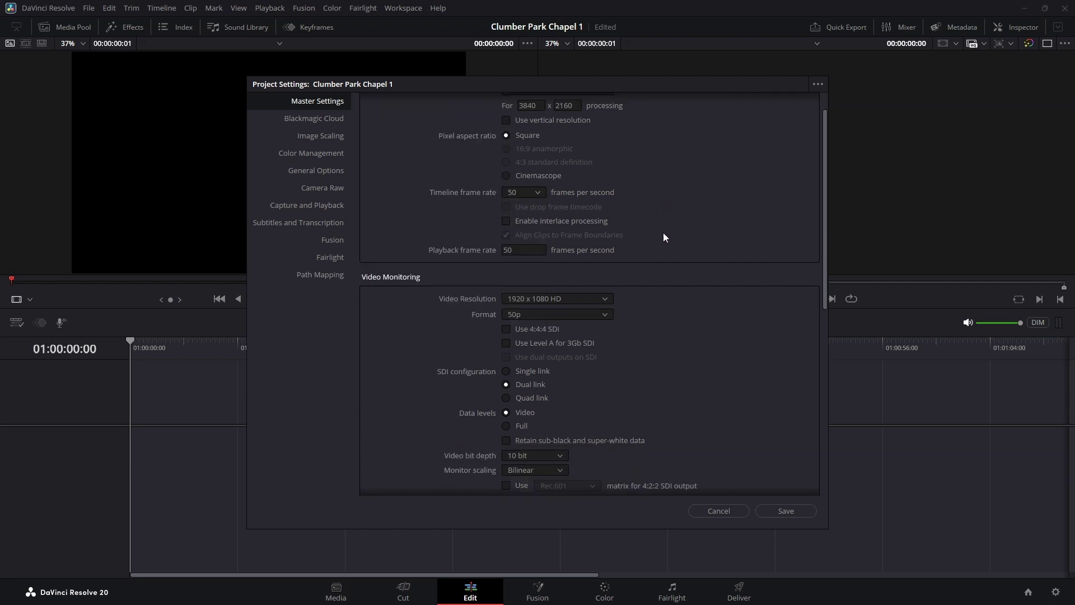
pyautogui.scroll(-1, 663, 237)
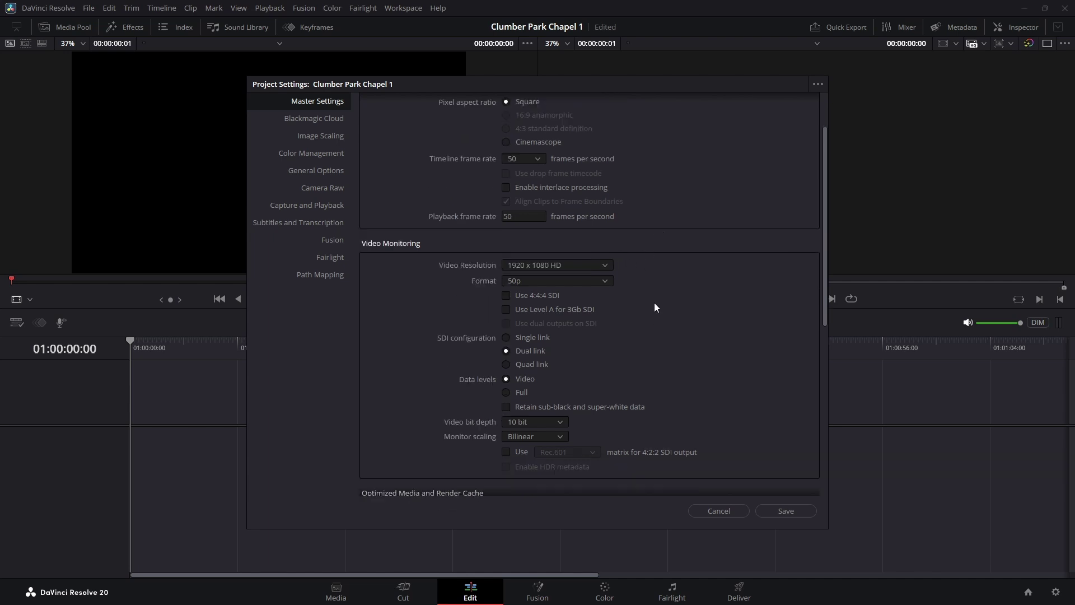
pyautogui.click(609, 267)
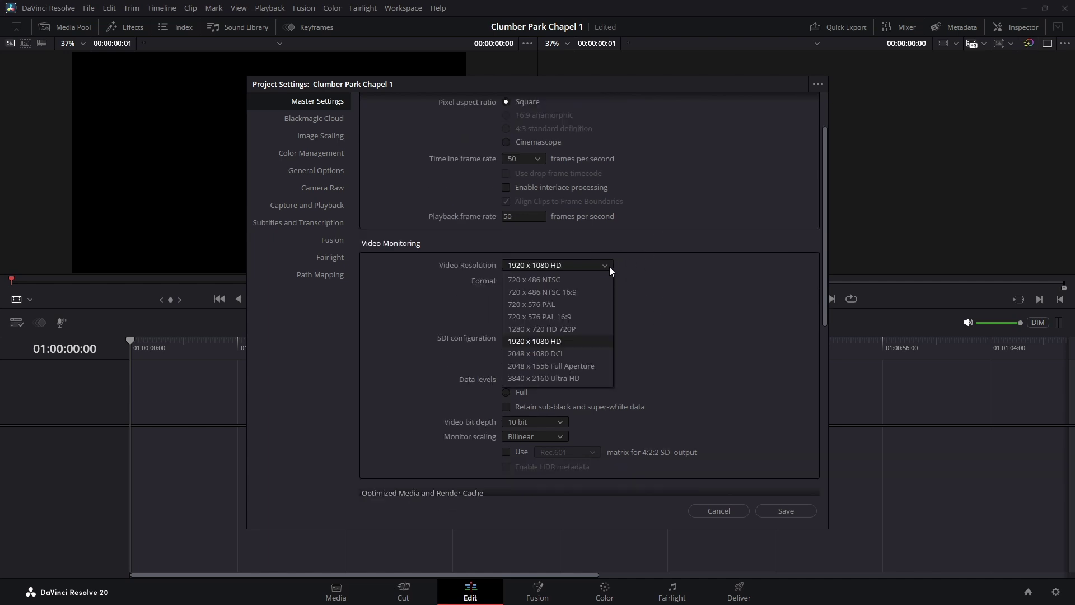
pyautogui.click(580, 377)
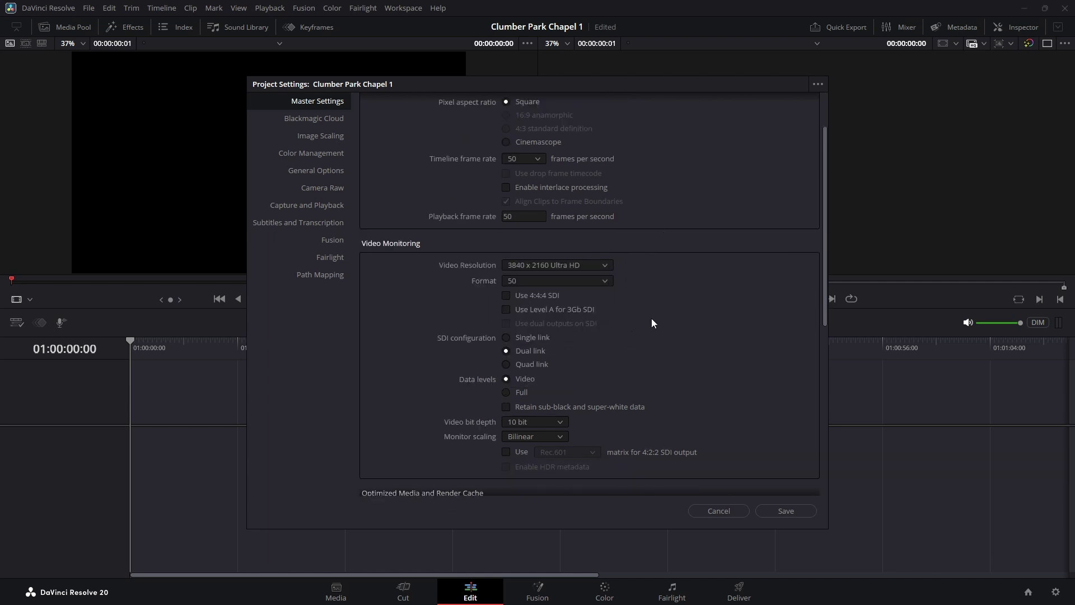
pyautogui.scroll(-1, 663, 329)
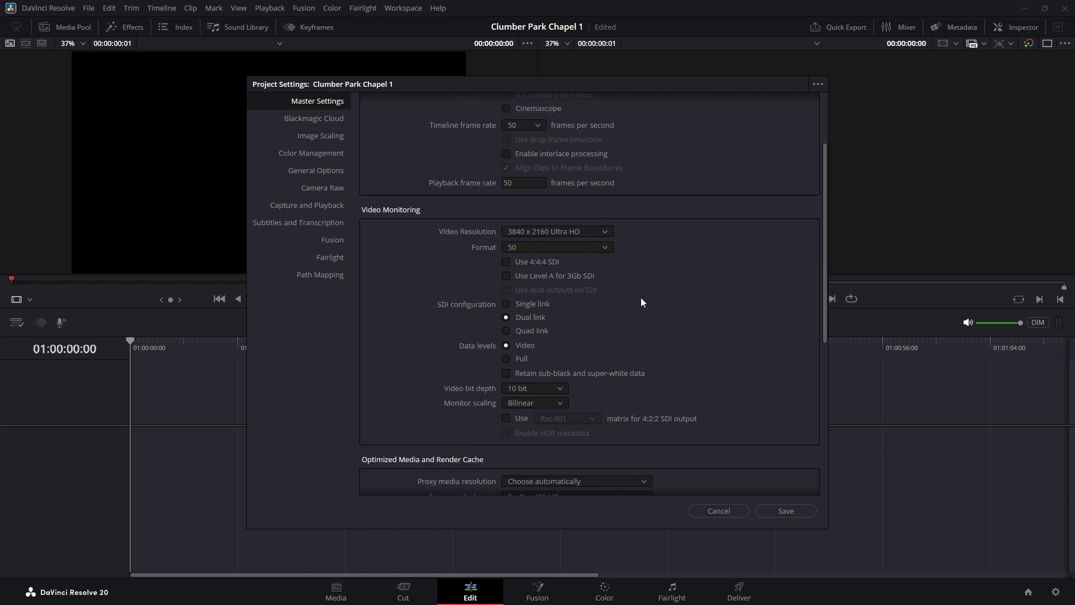
pyautogui.scroll(-2, 690, 352)
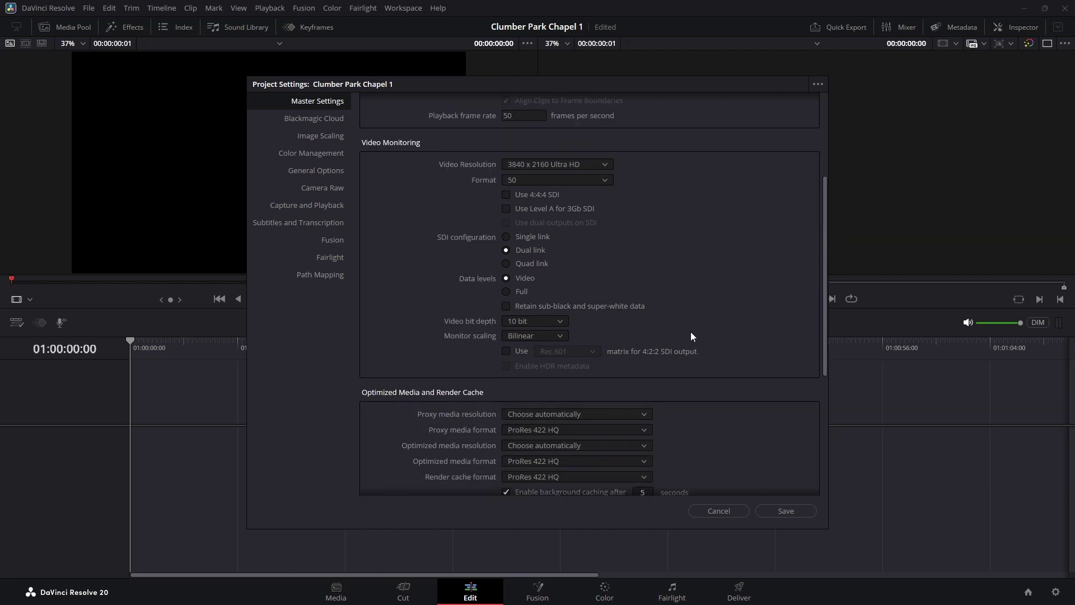
# - Set the proxy media format to H.264 under Optimized Media and Render Cache
pyautogui.scroll(-3, 692, 335)
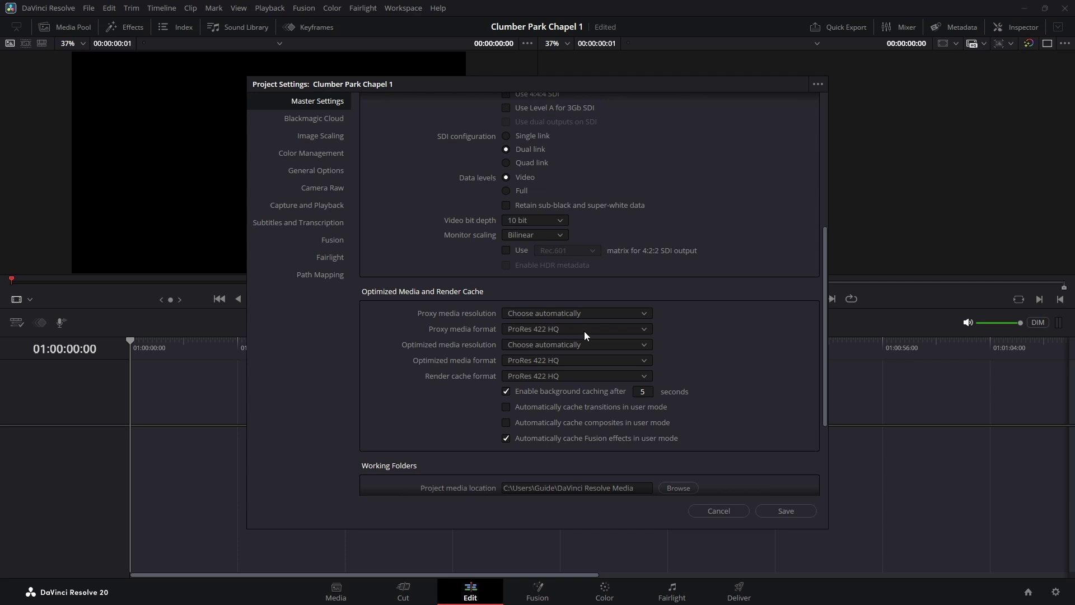
pyautogui.click(644, 331)
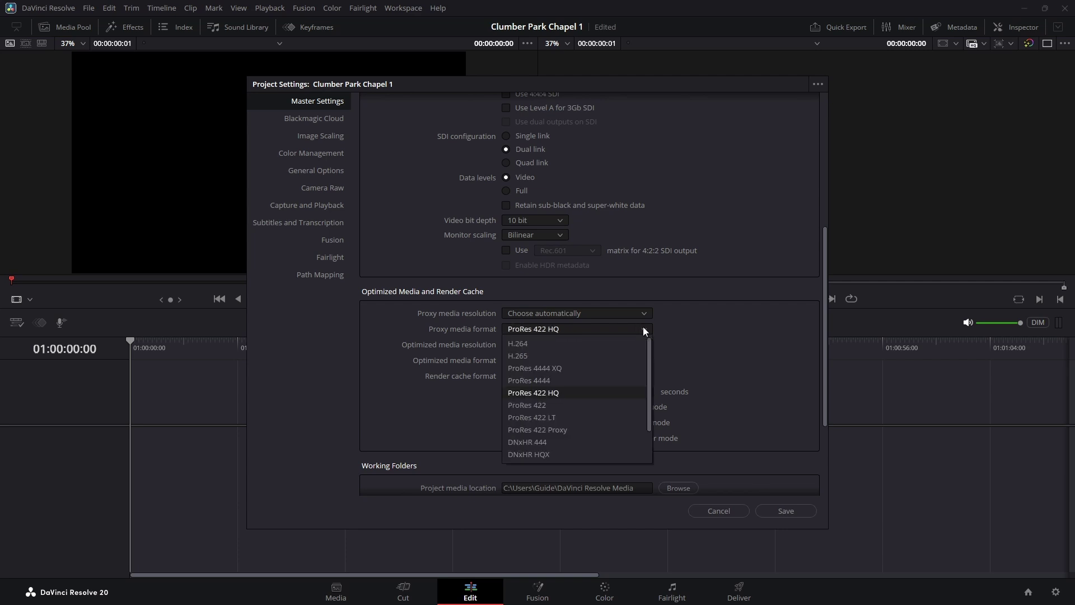
pyautogui.click(532, 344)
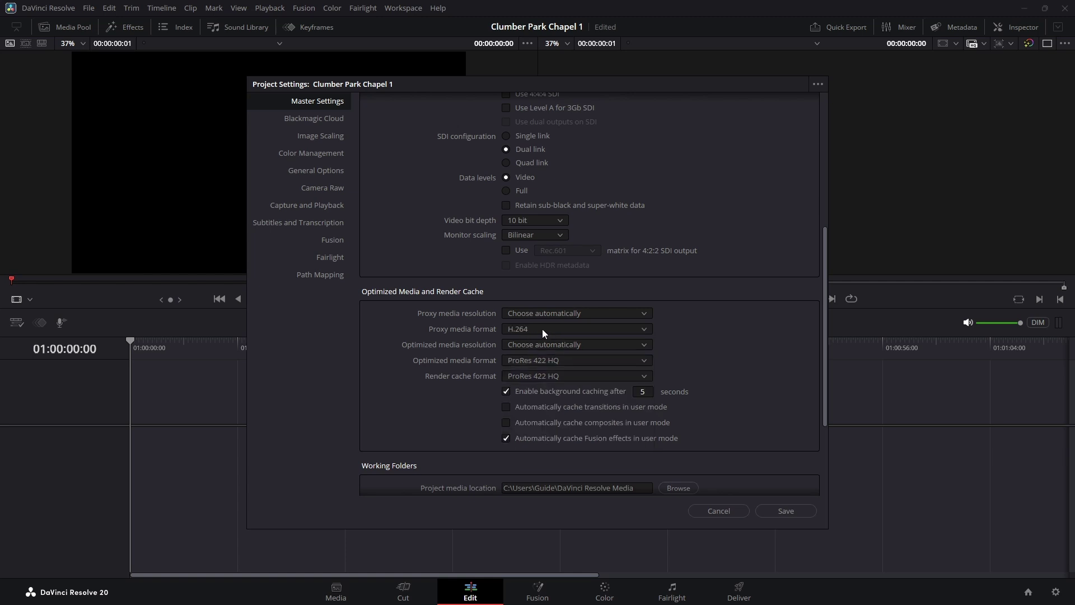
pyautogui.scroll(-2, 728, 411)
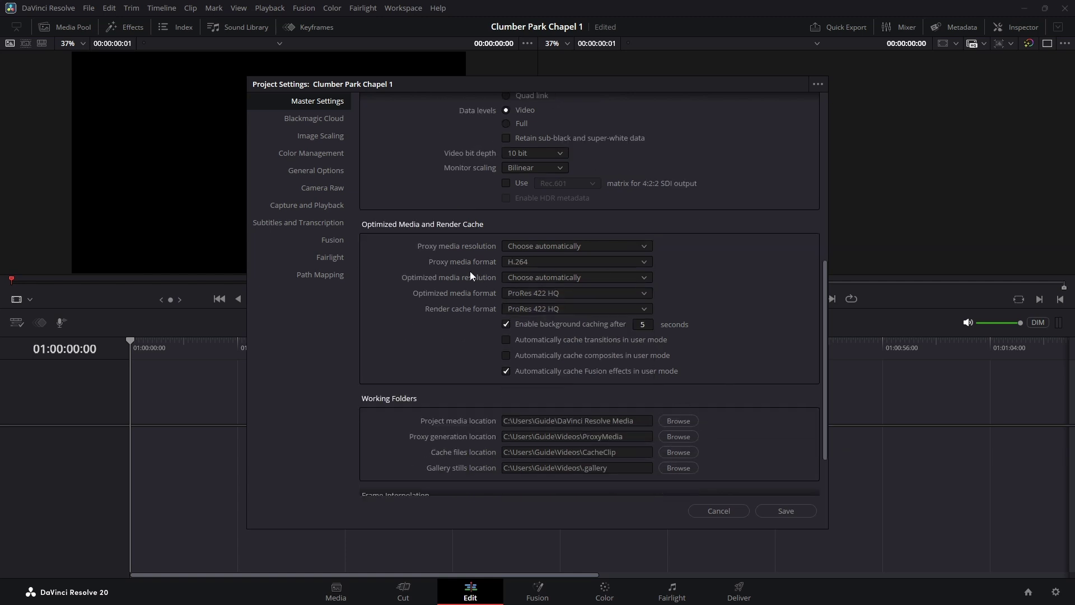
pyautogui.scroll(-2, 705, 344)
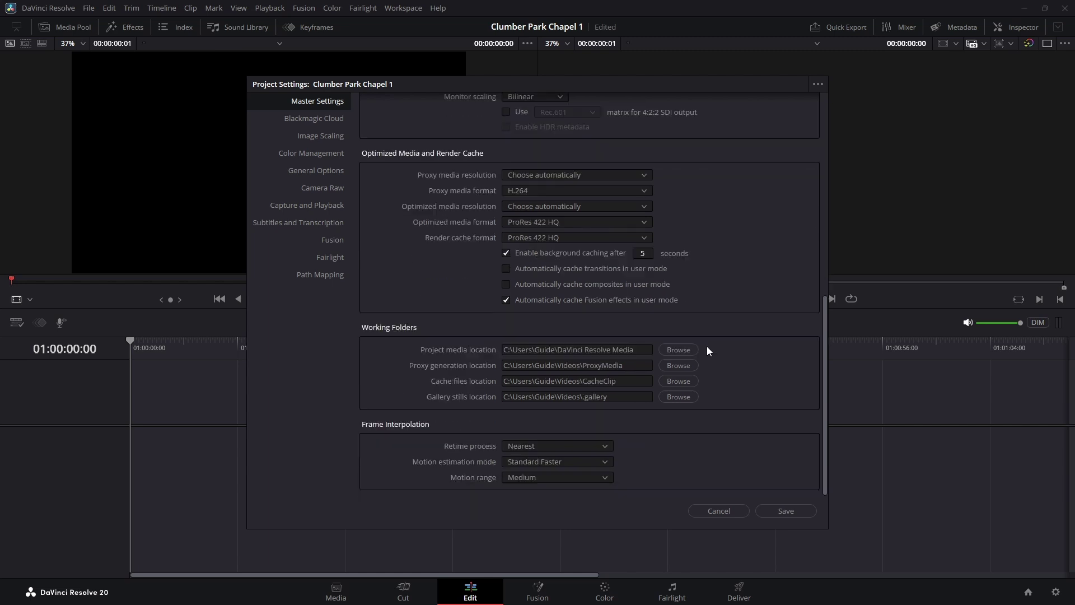
# - Save the project settings and close the Project Settings window
pyautogui.click(784, 511)
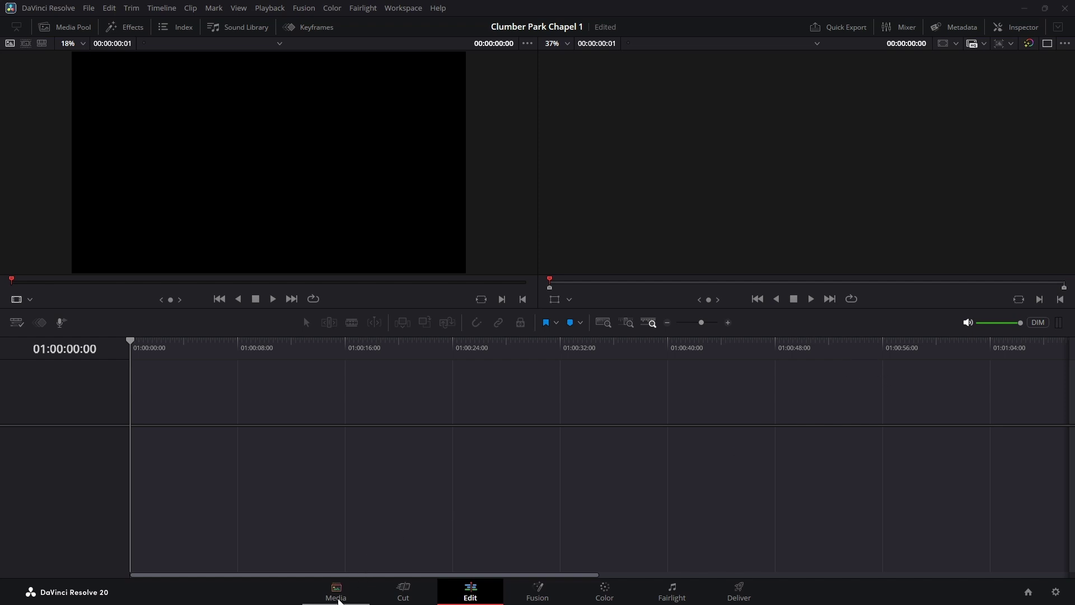
# - On the Media page, create a bin named 'Clumber Park Chapel' under Master
pyautogui.click(339, 599)
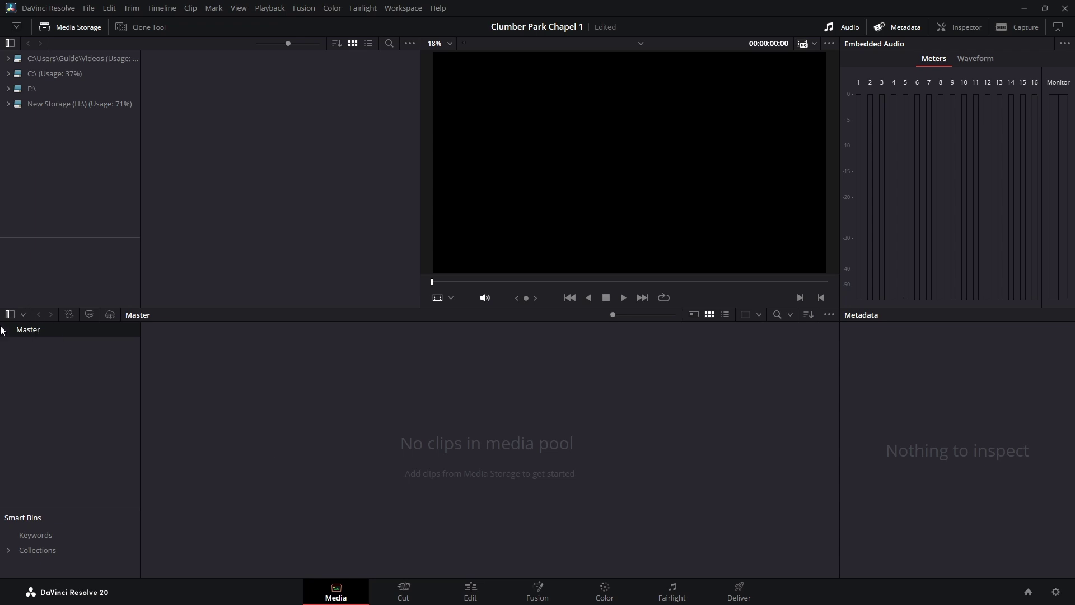
pyautogui.rightClick(39, 328)
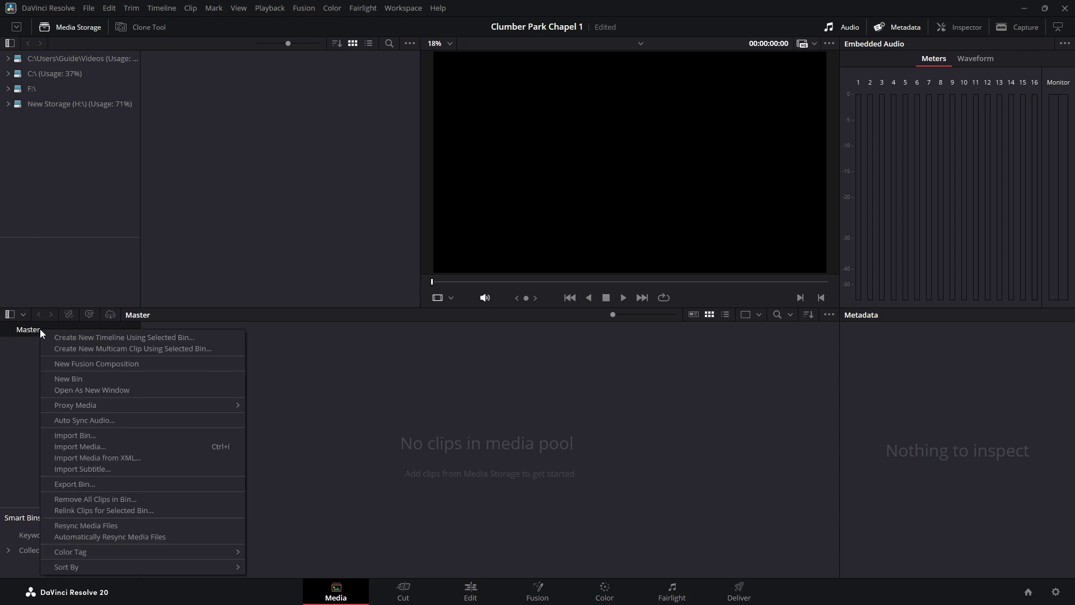
pyautogui.click(69, 378)
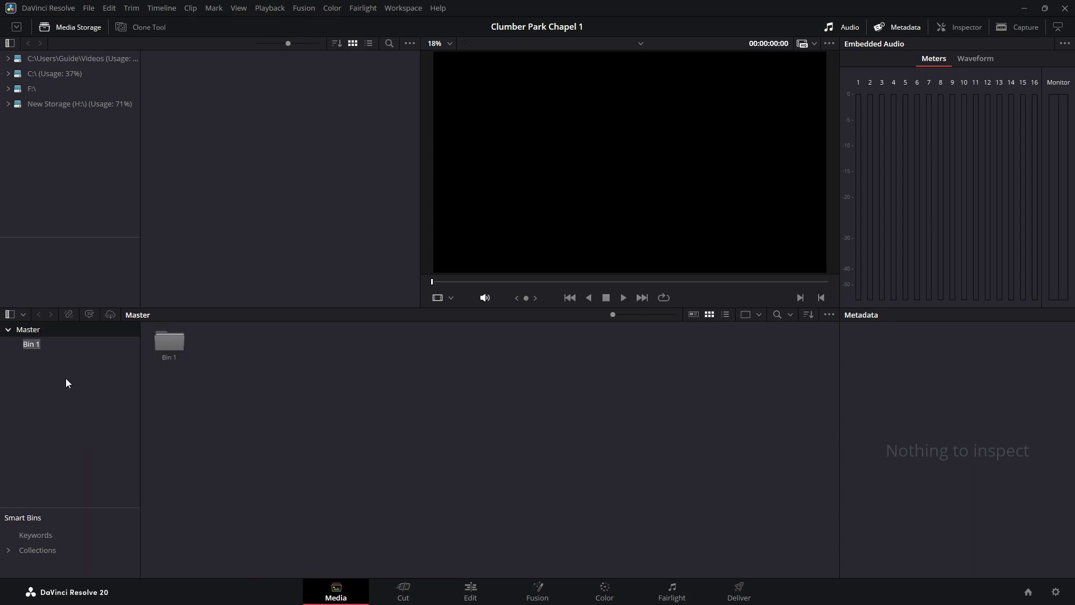
pyautogui.write('Clumber Park Chapel')
pyautogui.press('Return')
# - Add a bin named 'Video' inside Clumber Park Chapel and open it
pyautogui.click(86, 344)
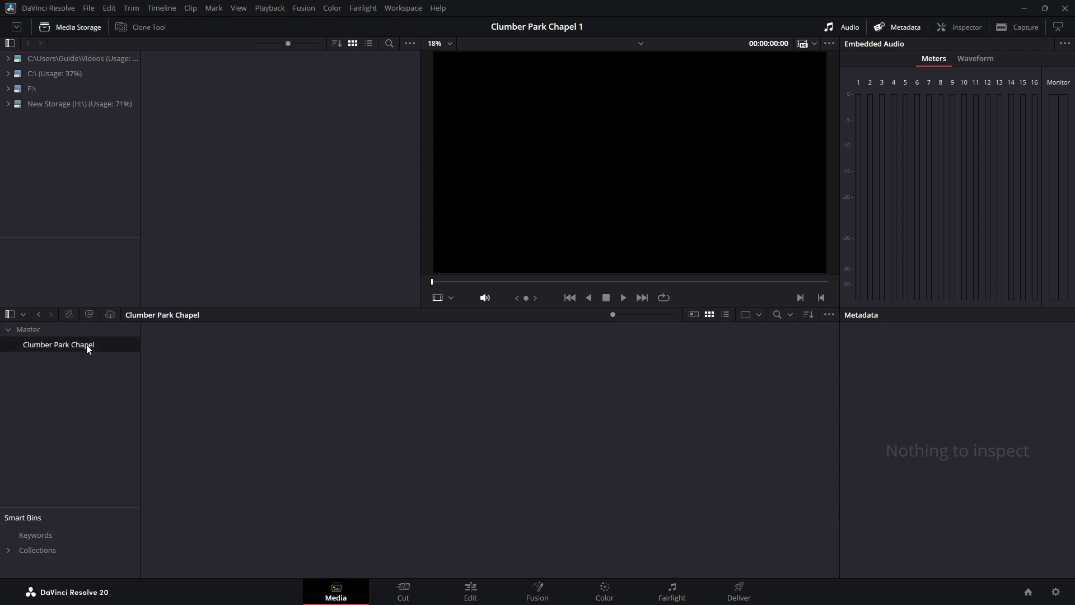
pyautogui.rightClick(87, 345)
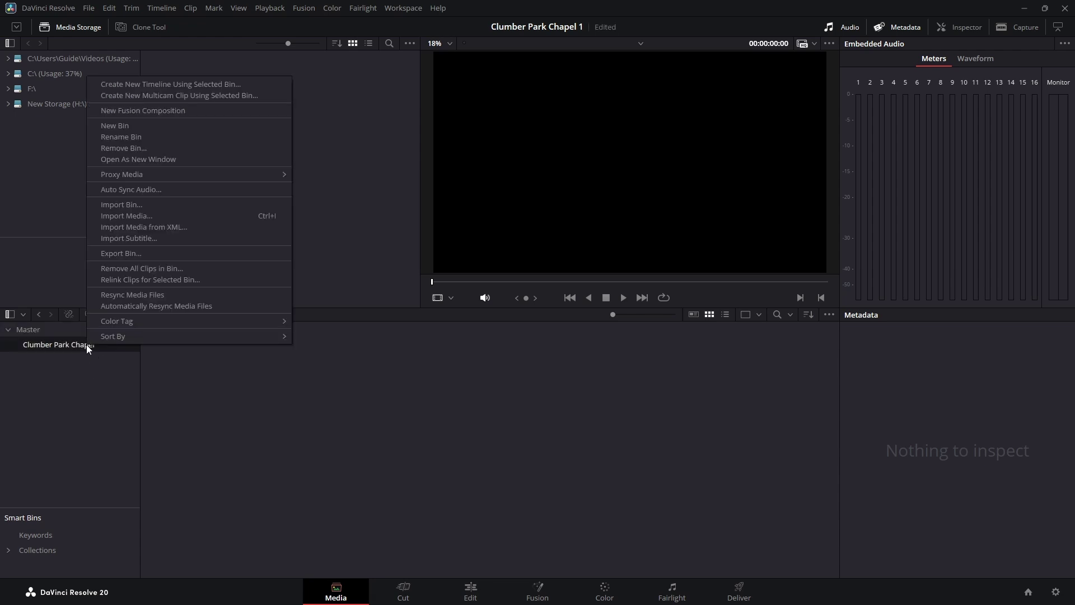
pyautogui.click(145, 127)
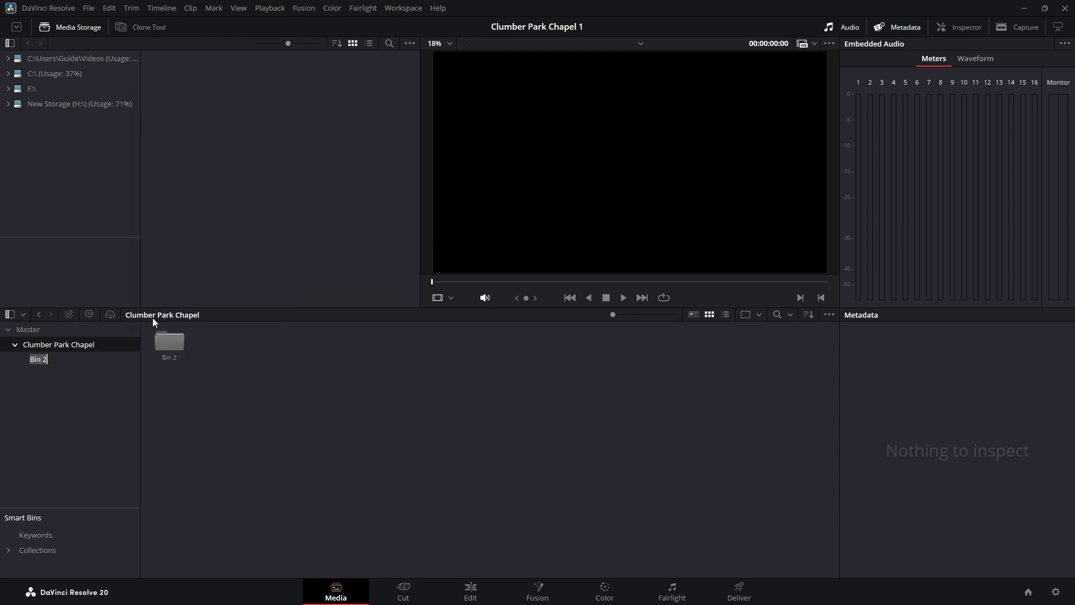
pyautogui.write('Video')
pyautogui.press('Return')
pyautogui.click(49, 362)
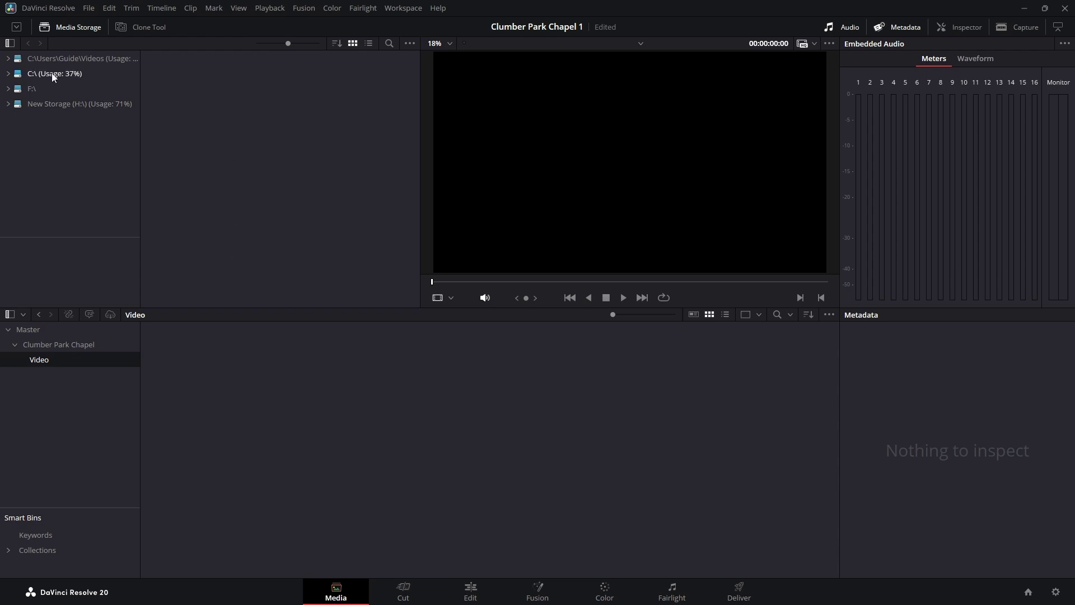
# - Browse Media Storage from C:\ through Raw Camera Footage and Media to the Clumber Park Chapel folder
pyautogui.click(45, 89)
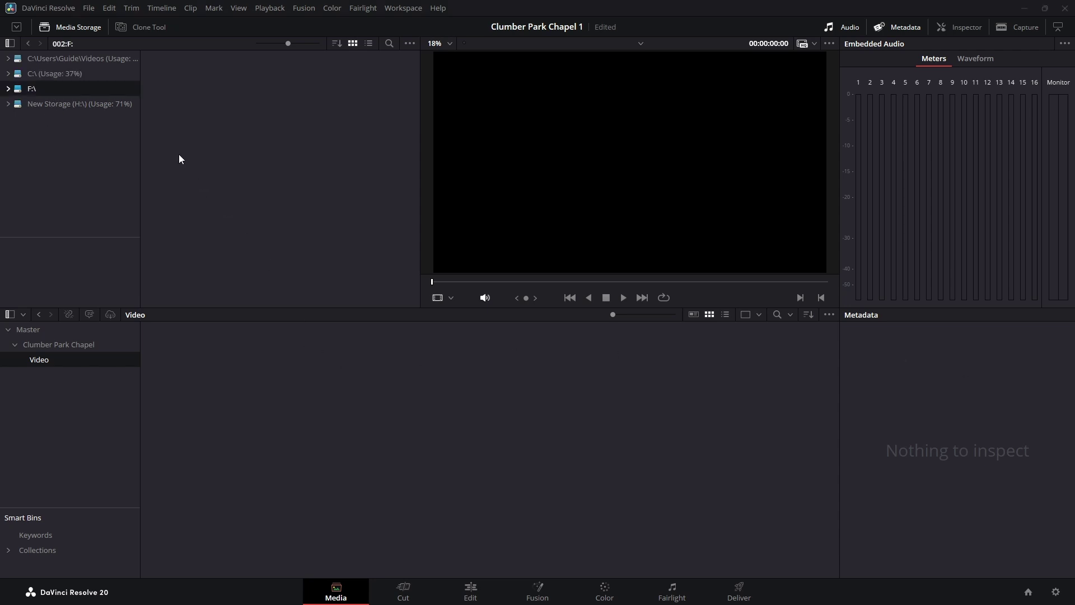
pyautogui.click(9, 75)
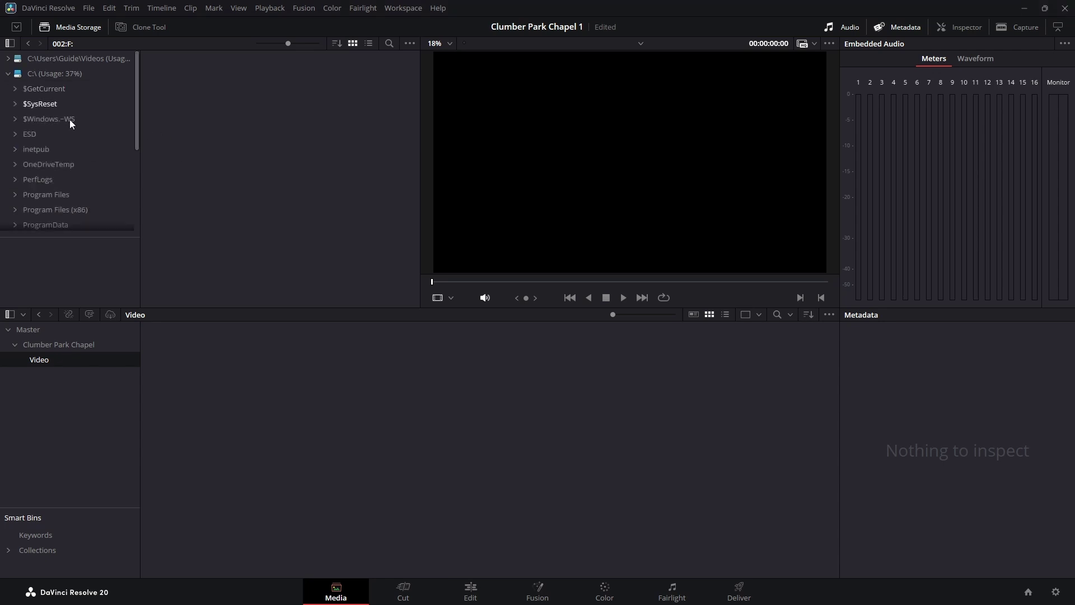
pyautogui.scroll(-1, 82, 136)
pyautogui.scroll(-2, 87, 150)
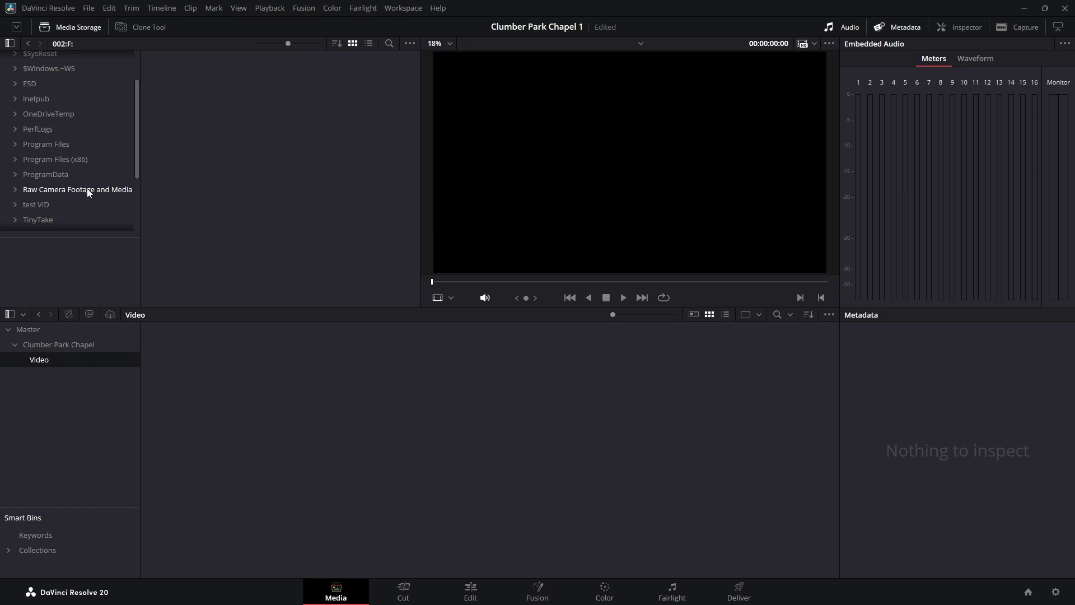
pyautogui.click(69, 189)
pyautogui.doubleClick(41, 189)
pyautogui.scroll(-3, 58, 193)
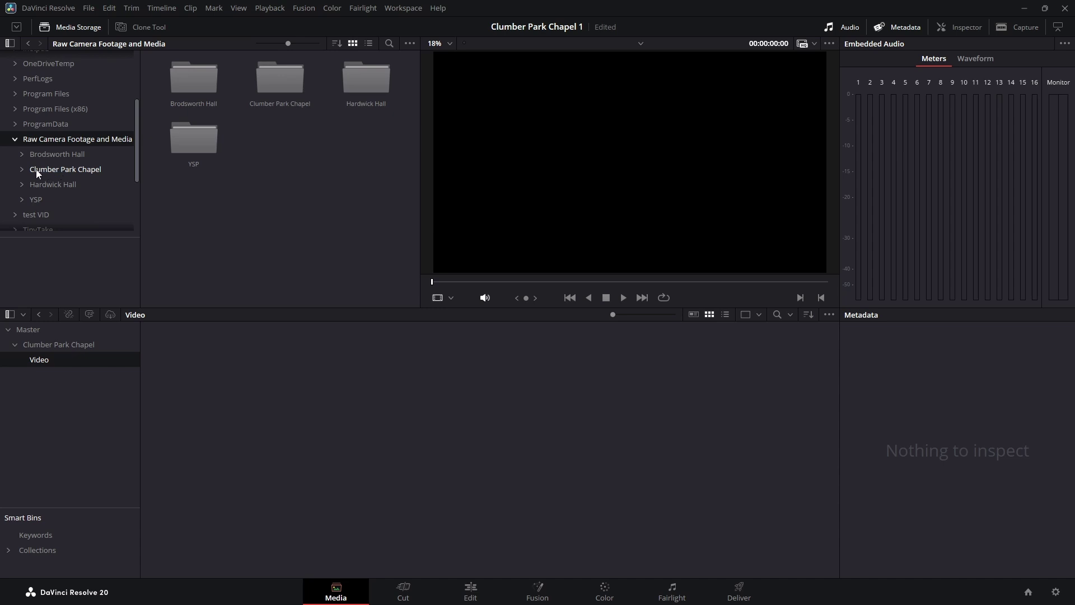
pyautogui.click(49, 169)
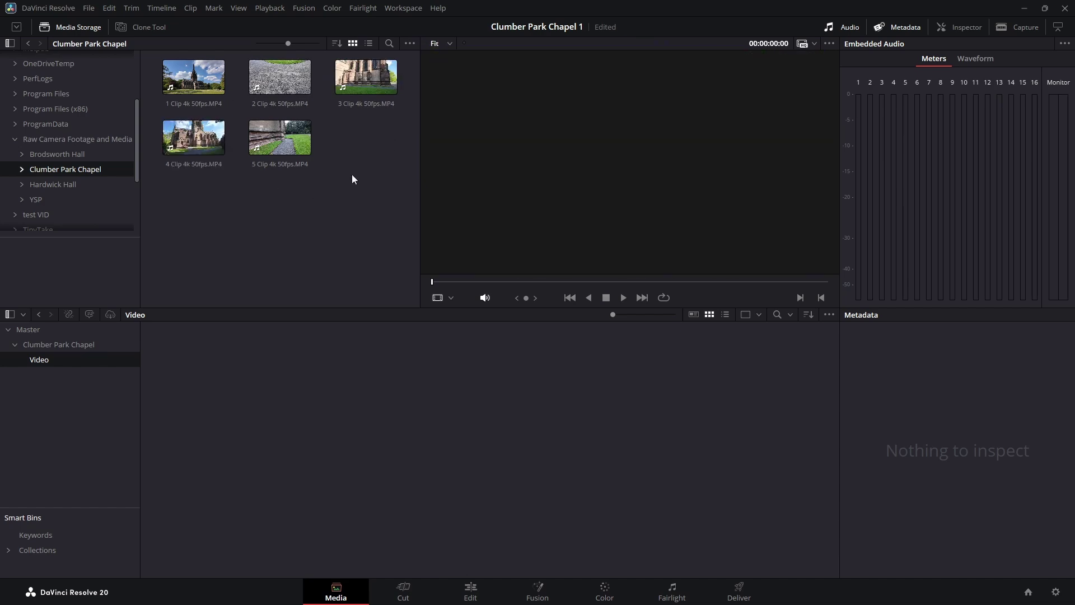
# - Select all five chapel clips in Media Storage and drag them into the Video bin
pyautogui.hotkey('ctrl', 'a')
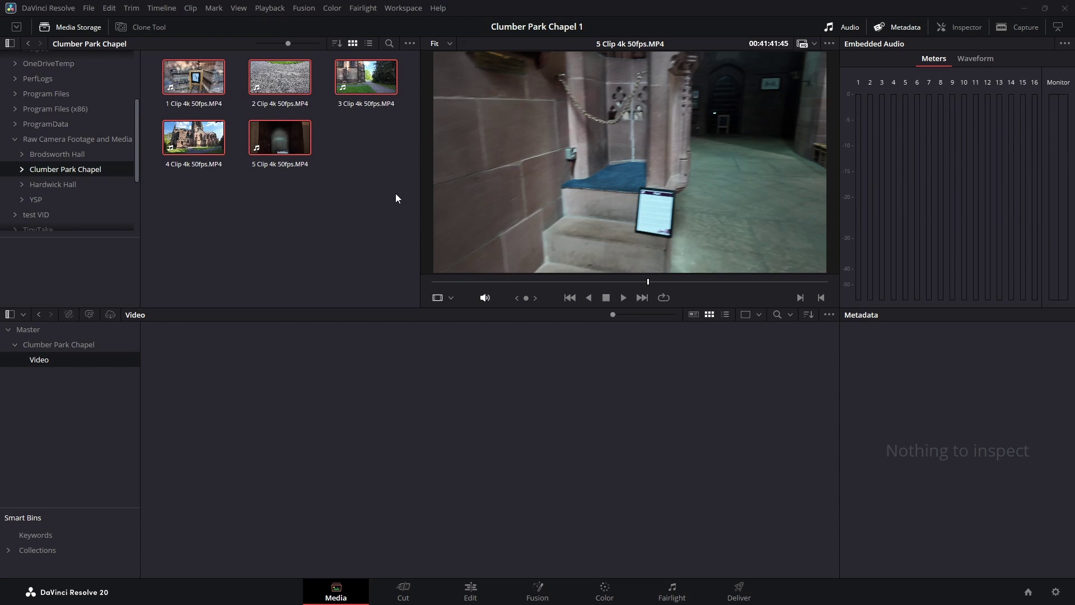
pyautogui.moveTo(384, 187); pyautogui.dragTo(247, 381)
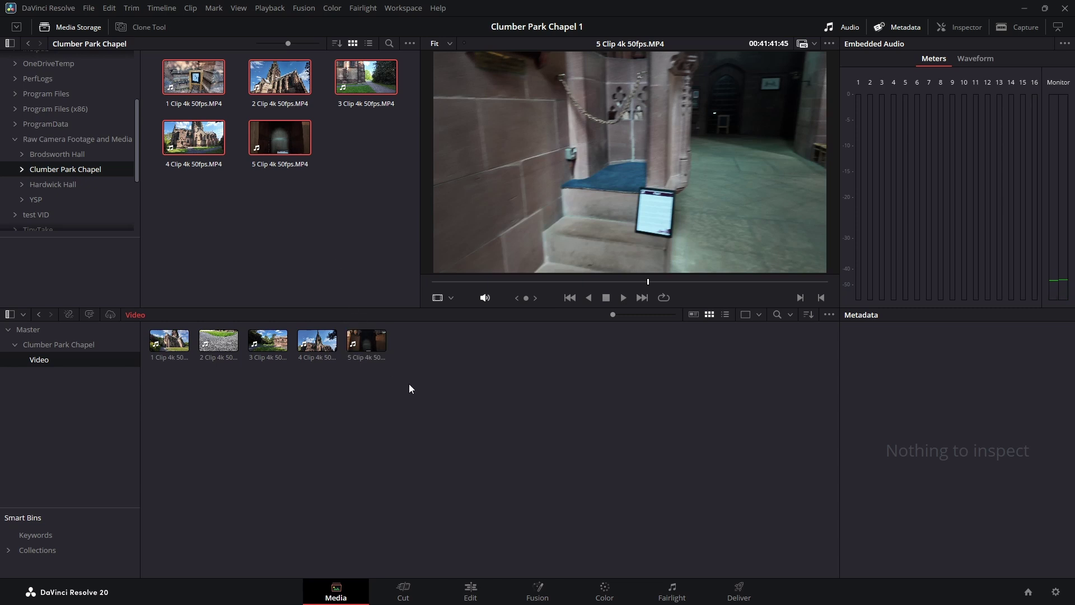
pyautogui.moveTo(409, 385); pyautogui.dragTo(150, 328)
pyautogui.rightClick(180, 346)
pyautogui.hotkey('shift', 'BackSpace')
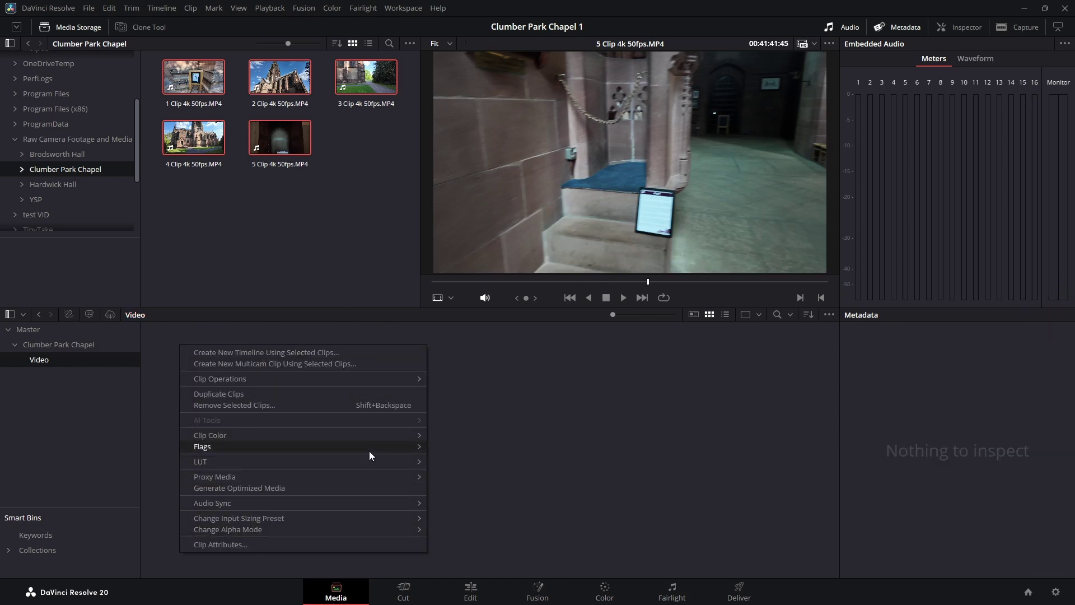
pyautogui.click(572, 419)
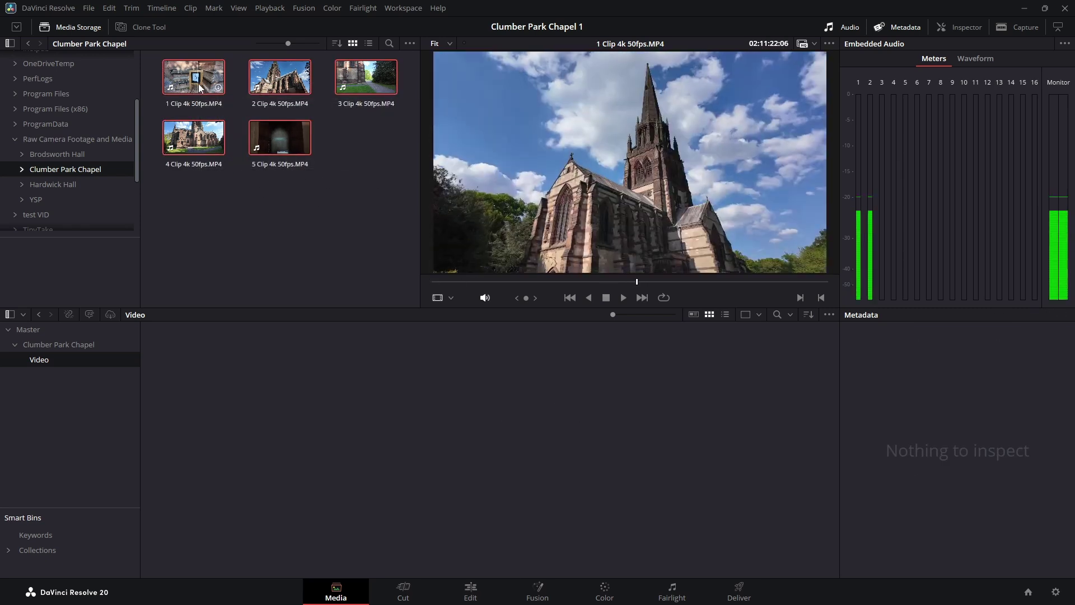
pyautogui.moveTo(198, 83); pyautogui.dragTo(242, 371)
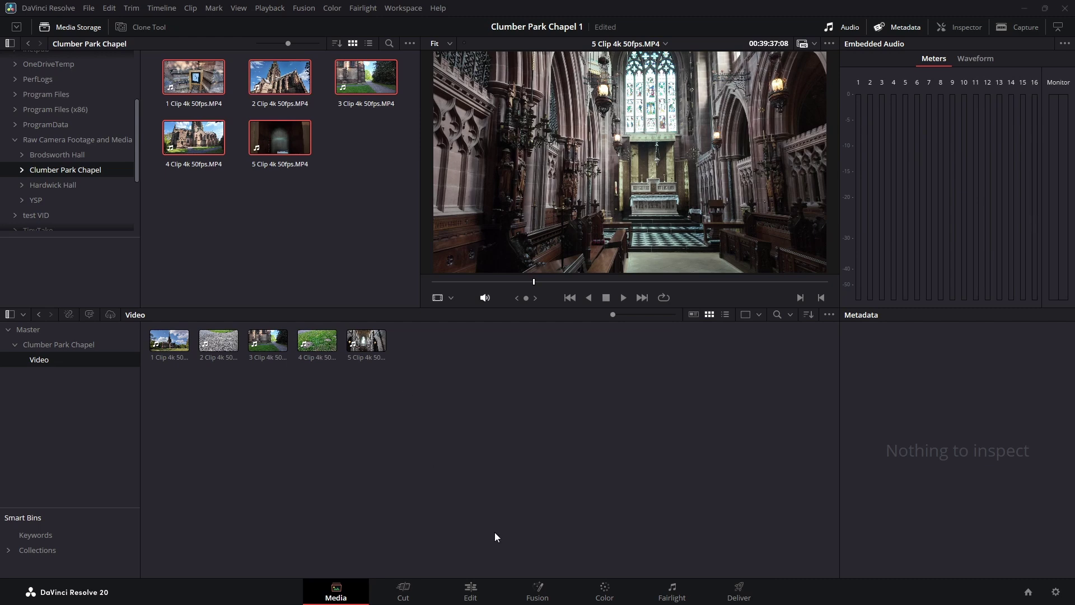
# - Switch to the Edit page and display the Media Pool with the chapel clips
pyautogui.click(470, 593)
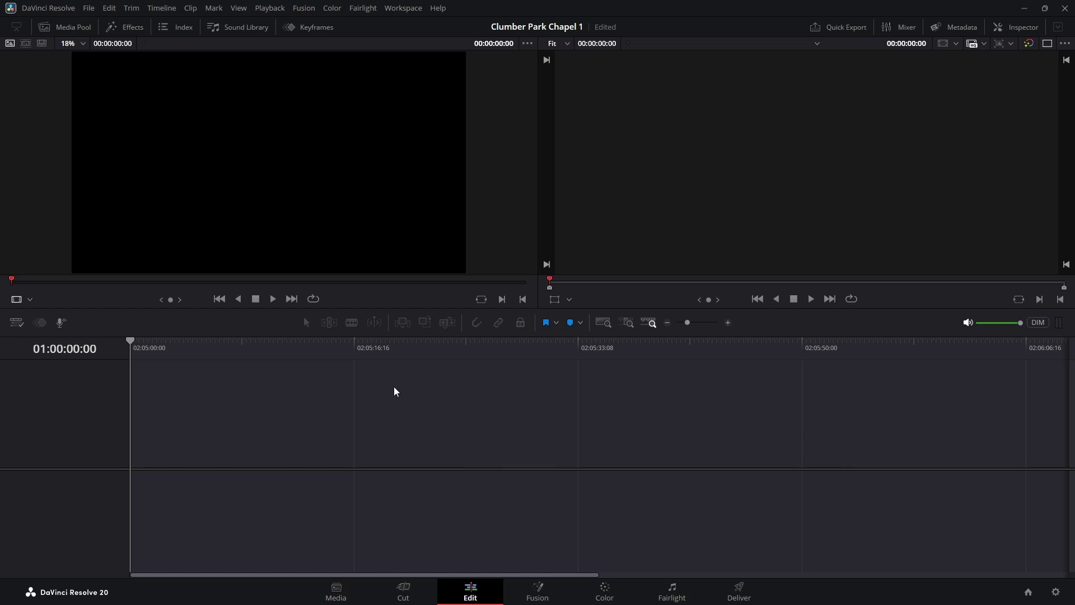
pyautogui.click(73, 26)
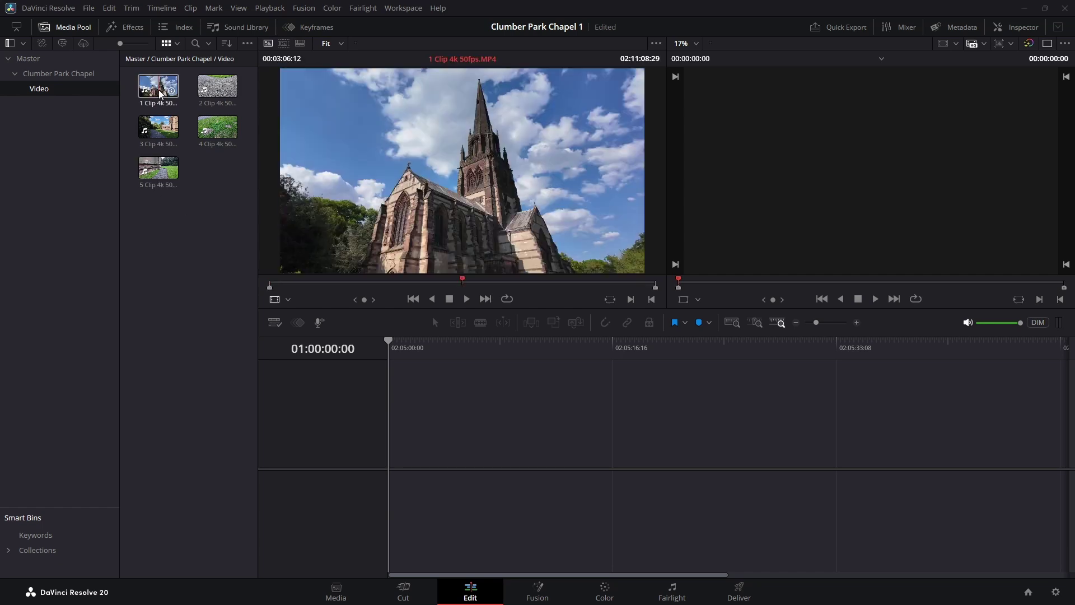
# - Insert clip 1 from the Media Pool into a new Timeline 1 using the viewer's Insert overlay
pyautogui.click(160, 93)
pyautogui.moveTo(160, 93); pyautogui.dragTo(798, 126)
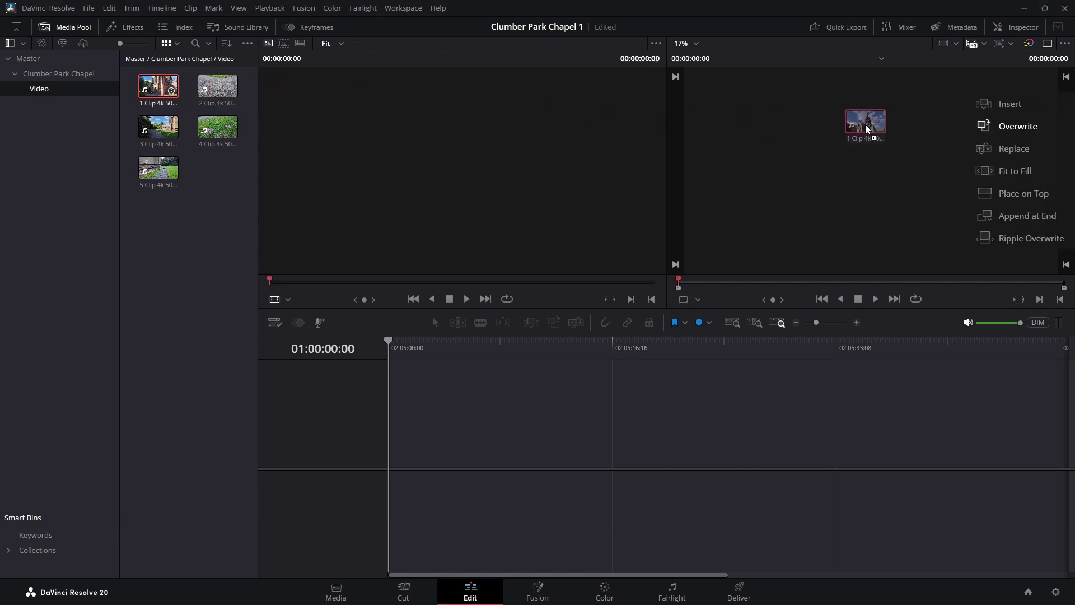
pyautogui.moveTo(952, 108); pyautogui.dragTo(1006, 101)
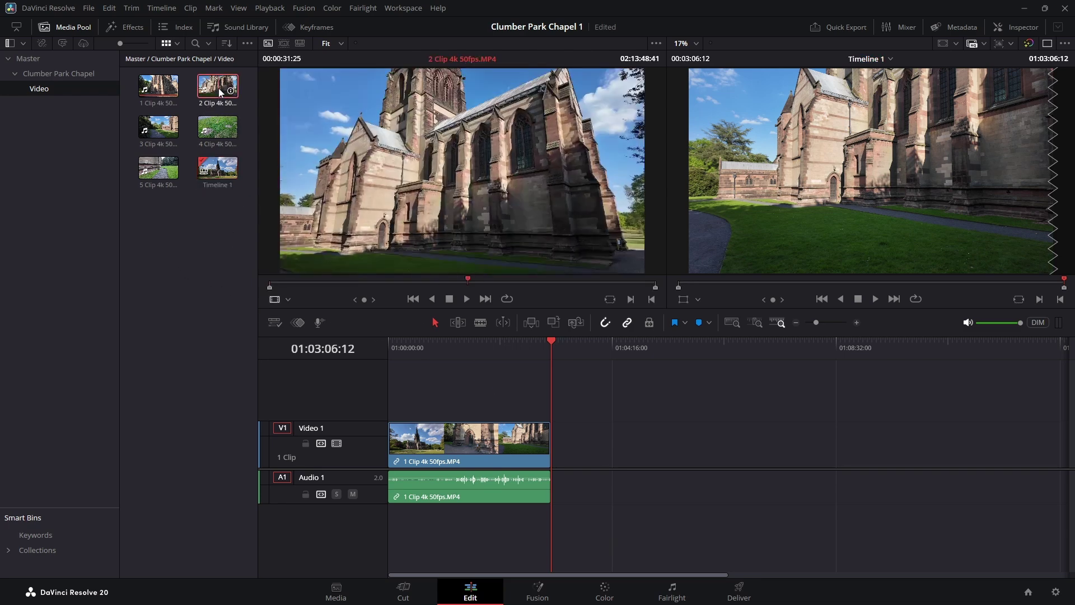
# - Insert clips 2, 3, 4 and 5 in order after clip 1 on Timeline 1
pyautogui.moveTo(219, 87); pyautogui.dragTo(990, 100)
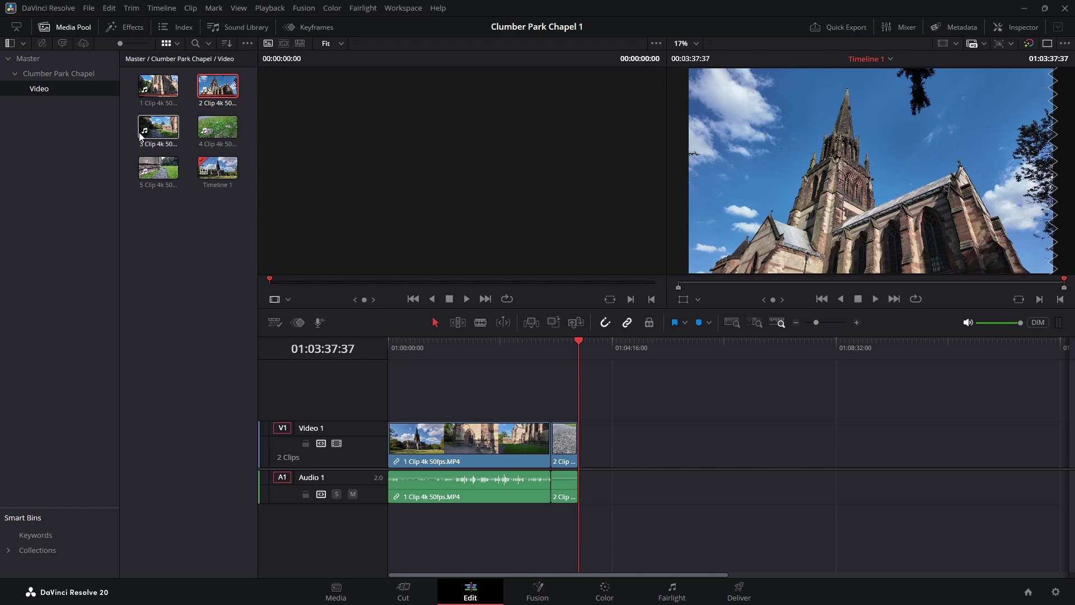
pyautogui.moveTo(150, 133); pyautogui.dragTo(984, 100)
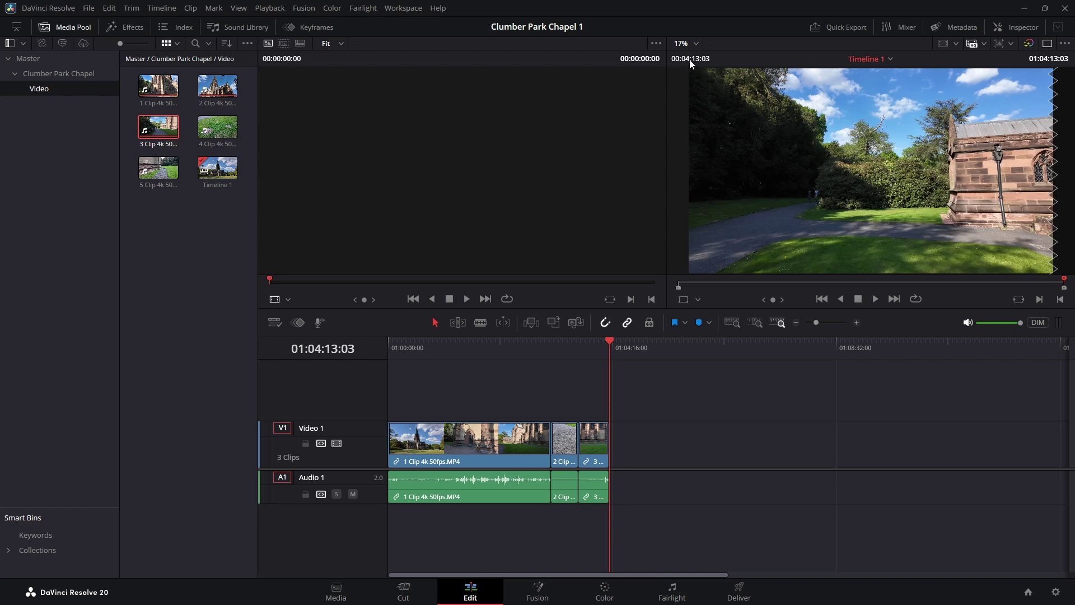
pyautogui.moveTo(220, 127); pyautogui.dragTo(994, 109)
pyautogui.moveTo(158, 185); pyautogui.dragTo(1002, 103)
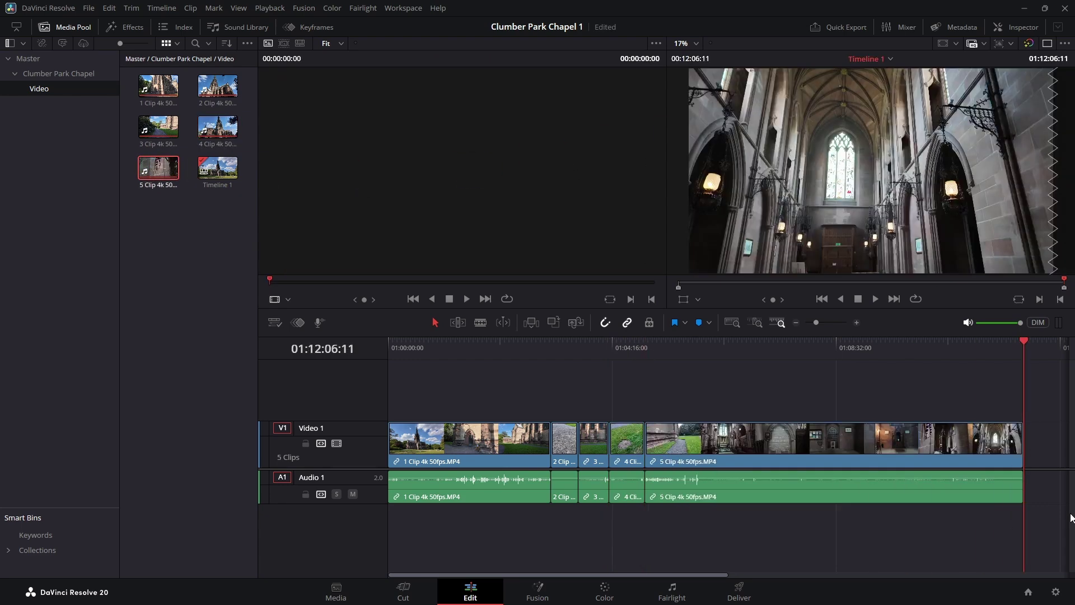
# - Save the project and return the playhead to 01:00:00:00
pyautogui.hotkey('ctrl', 's')
pyautogui.press('Home')
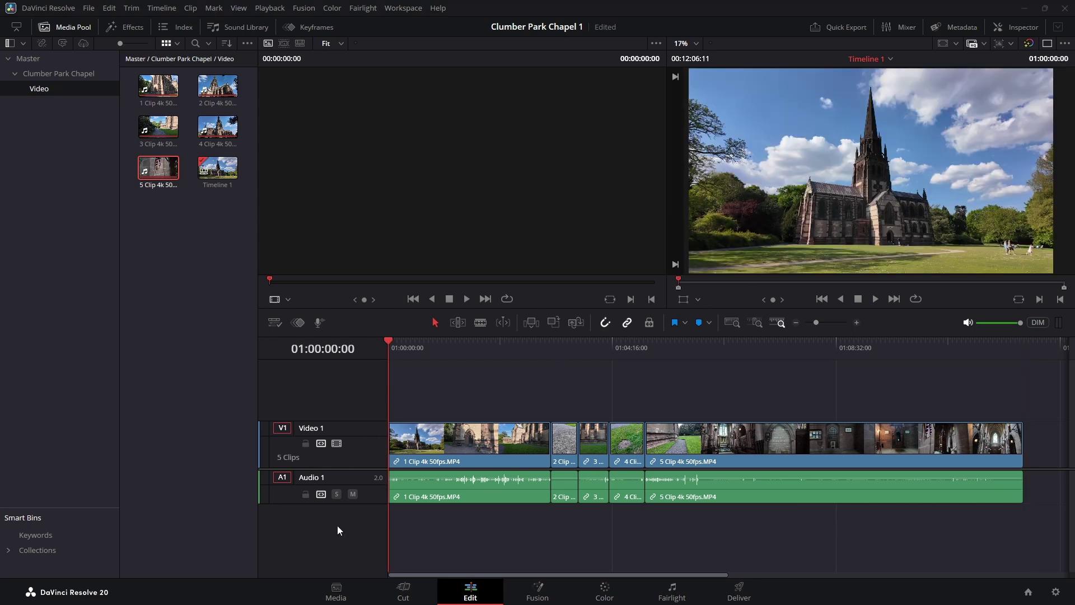